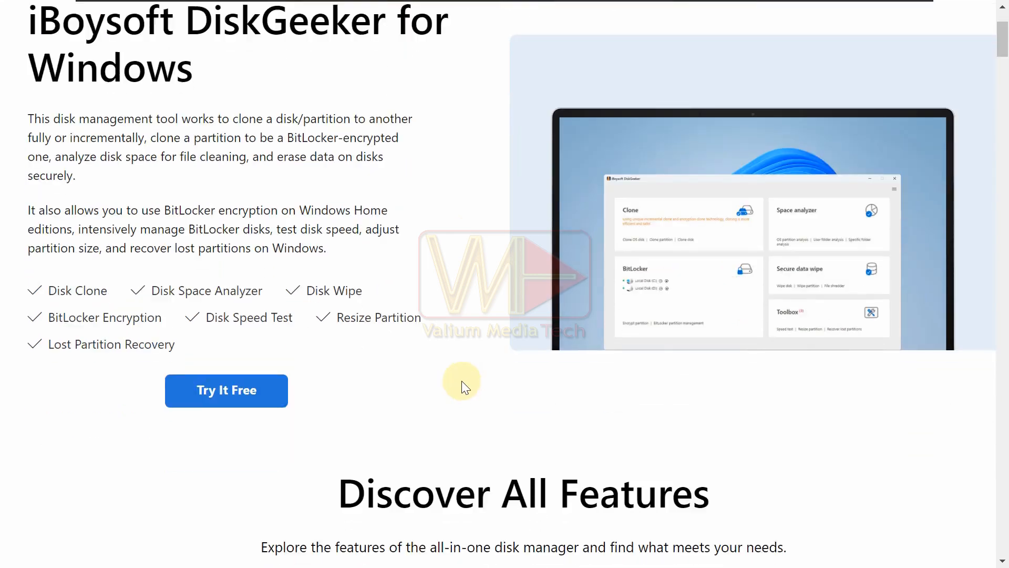
# Step: Download the iBoysoft DiskGeeker installer zip and open the downloaded file
pyautogui.click(343, 223)
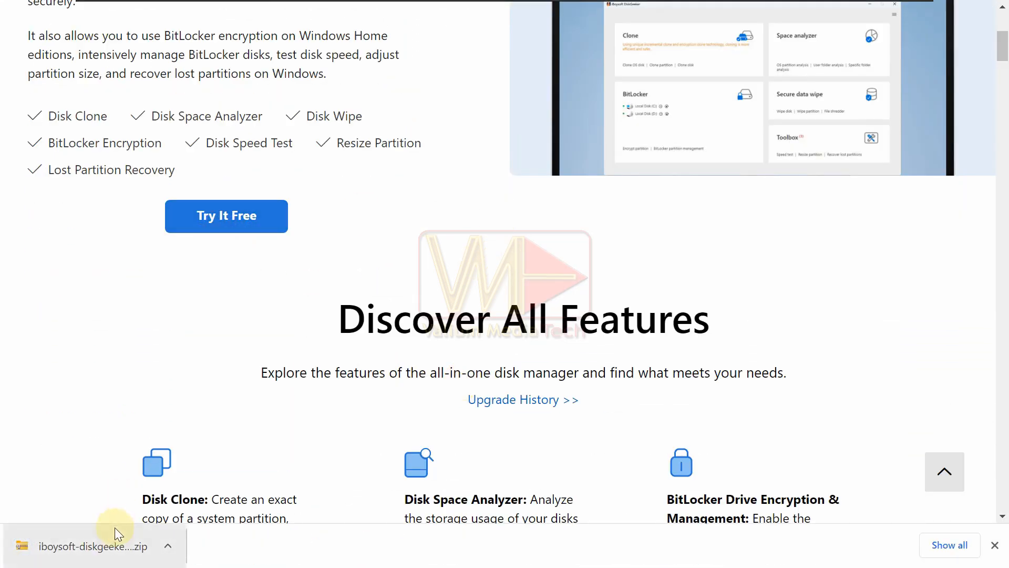
pyautogui.click(105, 543)
# Step: Open the installer folder inside the zip, run the iboysoft-diskgeeker setup without extracting, and allow it to make changes
pyautogui.click(349, 174)
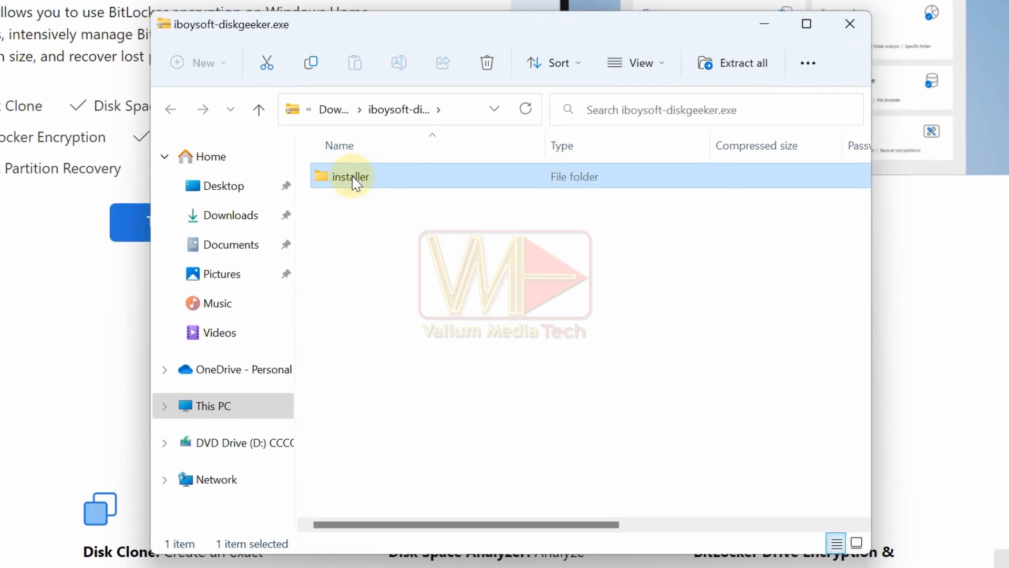
pyautogui.doubleClick(353, 179)
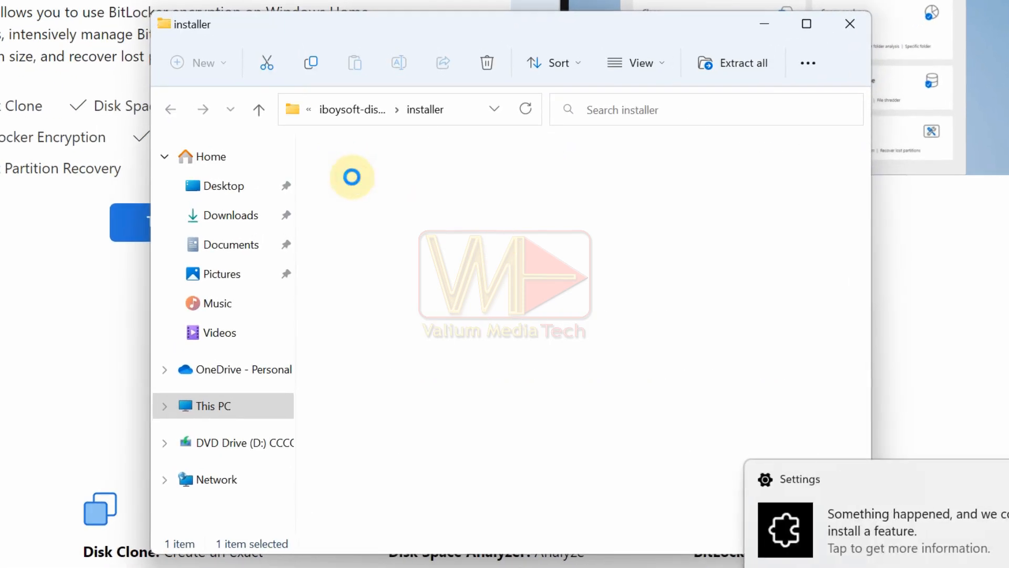
pyautogui.doubleClick(380, 181)
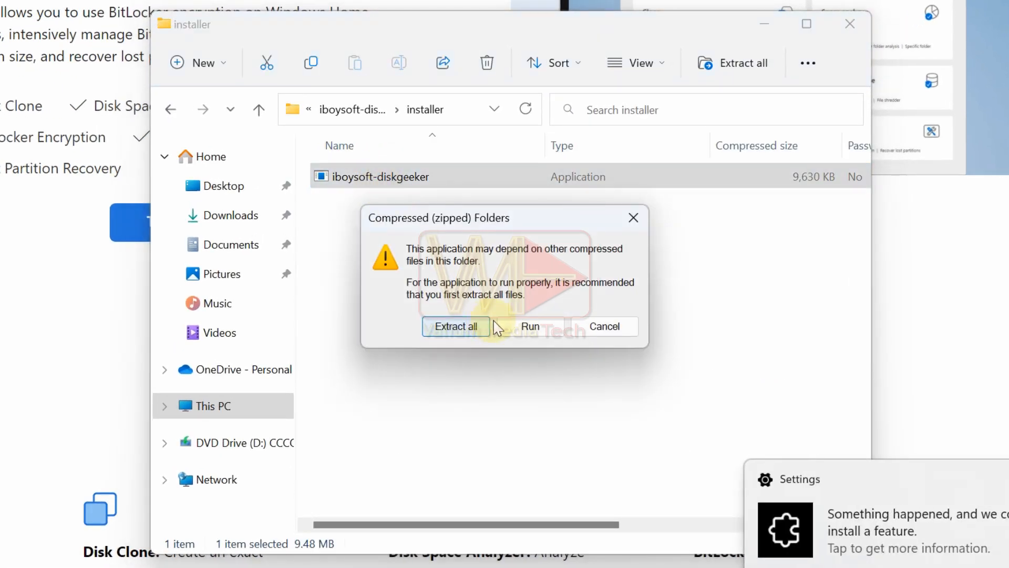
pyautogui.click(515, 325)
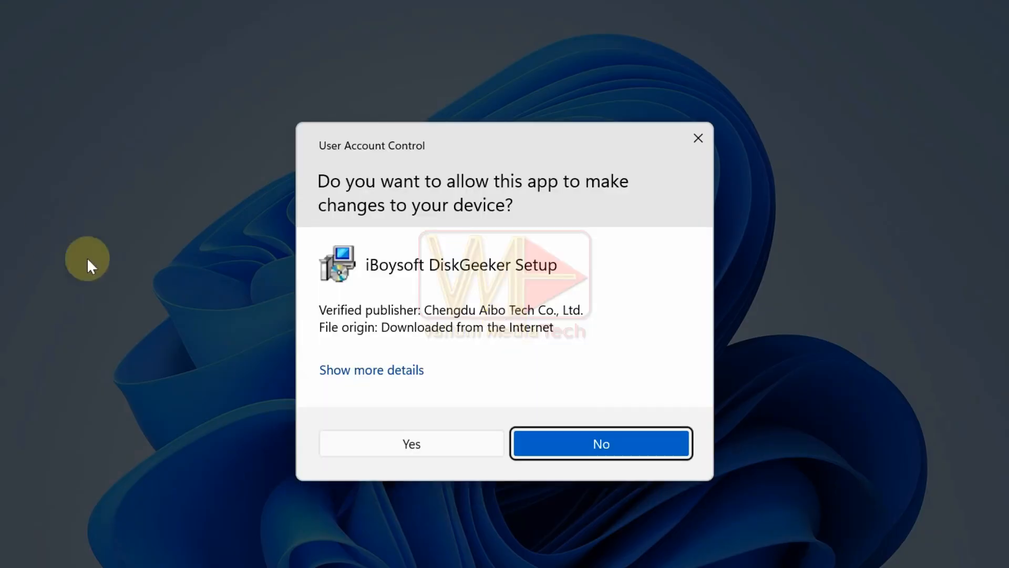
pyautogui.click(410, 441)
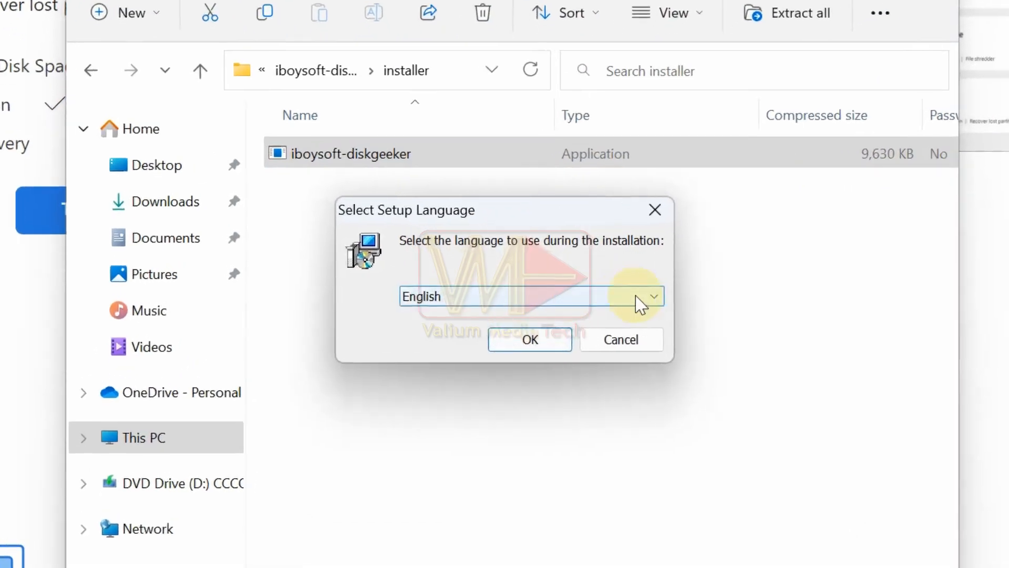
# Step: Choose English as the setup language and confirm it
pyautogui.click(623, 293)
pyautogui.click(513, 316)
pyautogui.click(515, 350)
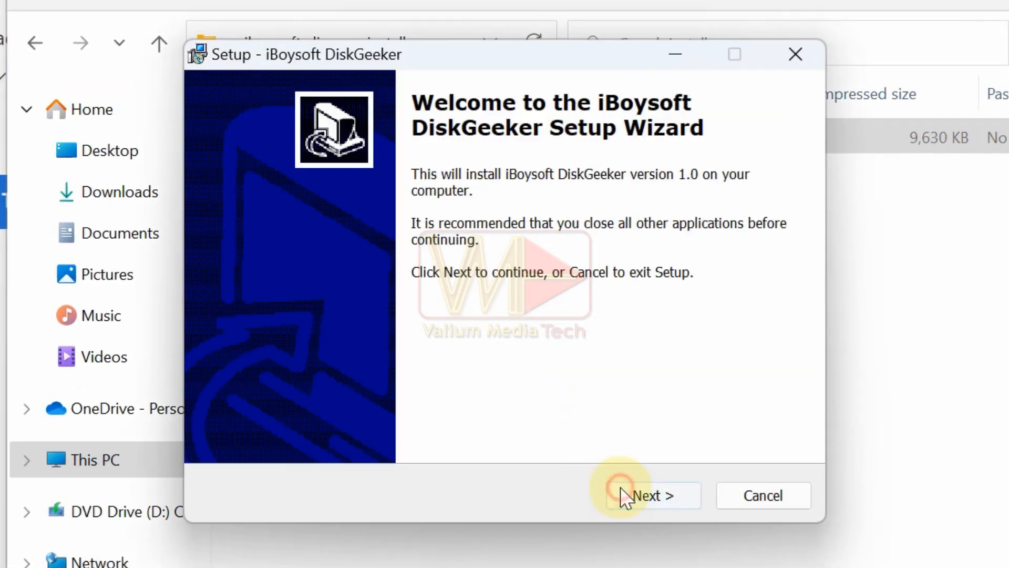
pyautogui.click(622, 494)
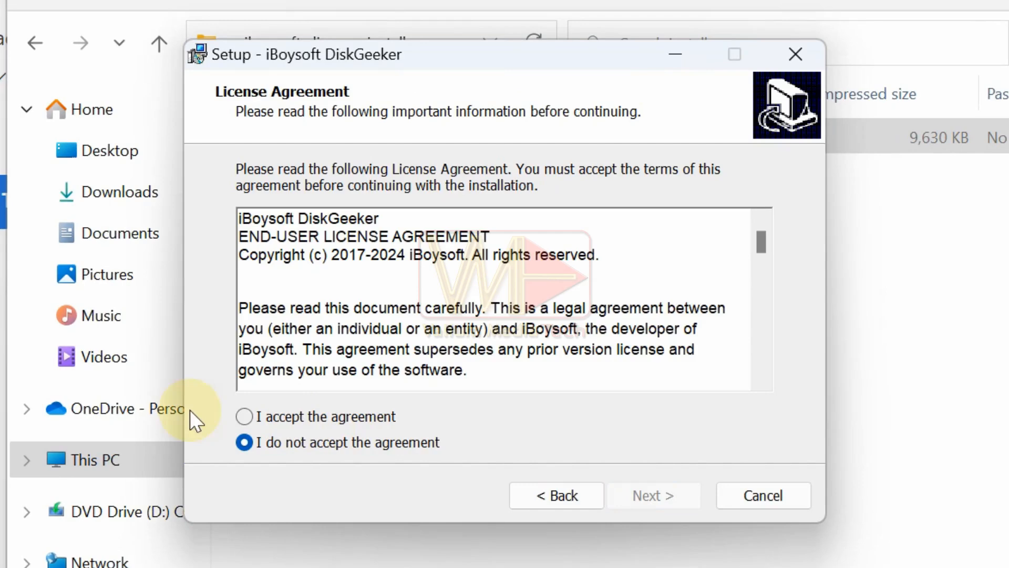
# Step: Accept the license agreement and install with the default destination folder and a desktop icon
pyautogui.click(272, 417)
pyautogui.click(653, 497)
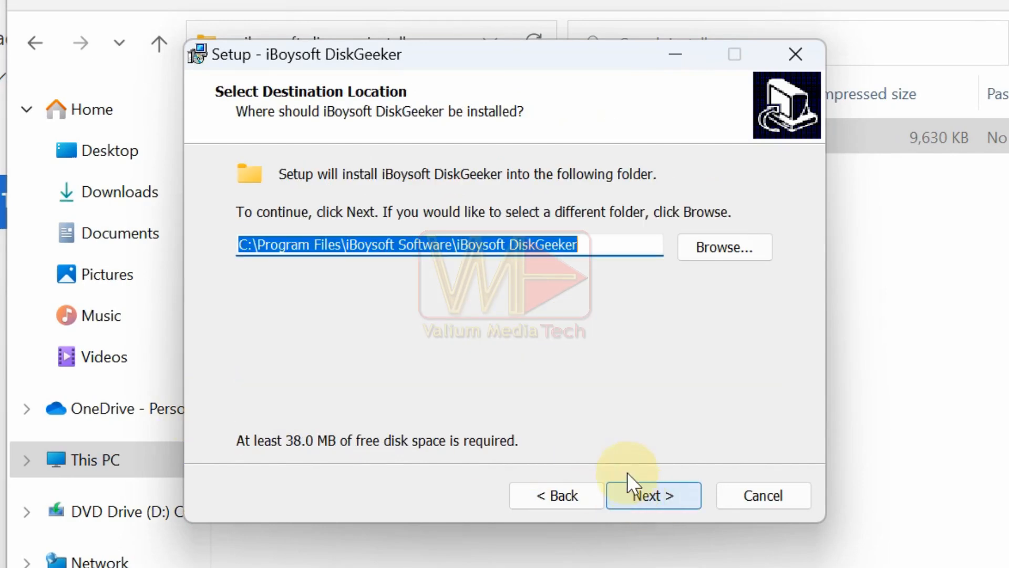
pyautogui.click(660, 503)
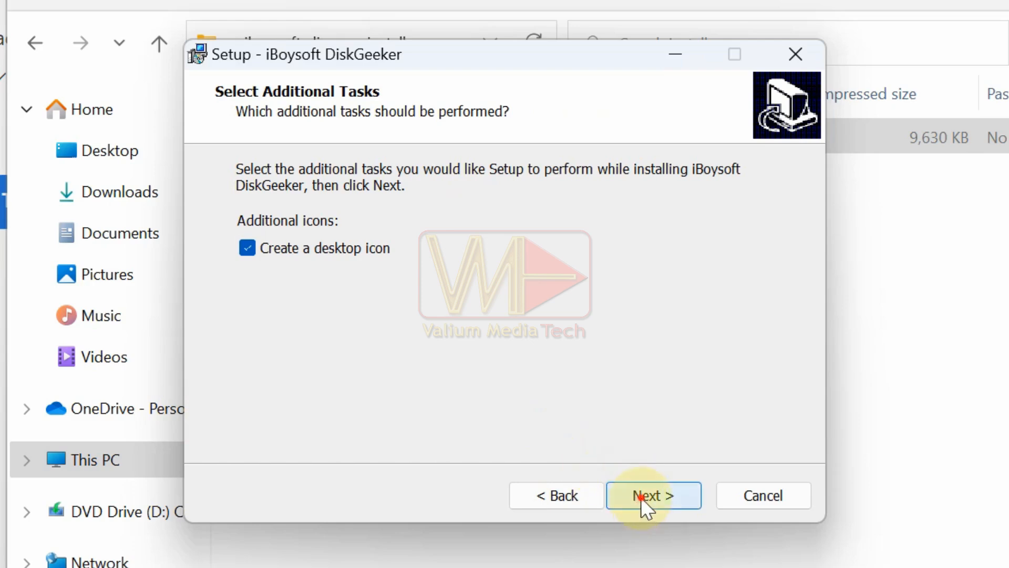
pyautogui.click(643, 502)
pyautogui.click(646, 497)
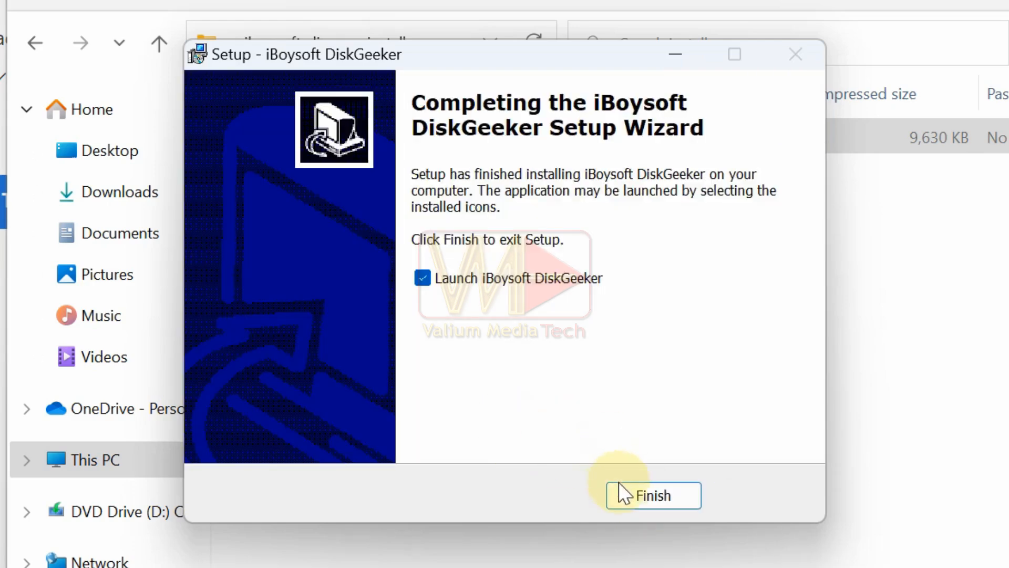
pyautogui.click(622, 490)
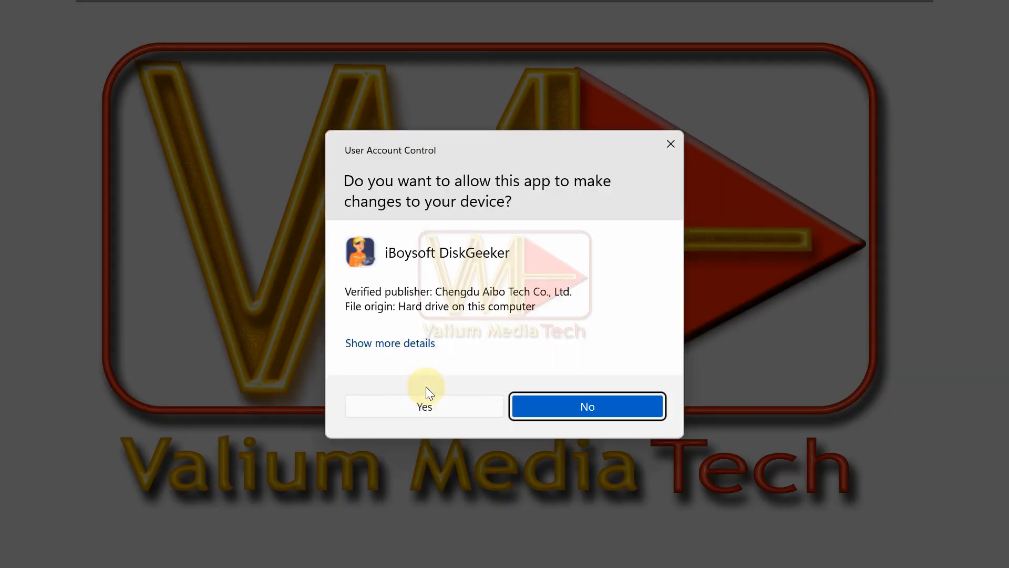
# Step: Allow iBoysoft DiskGeeker to launch, start Encrypt partition under BitLocker, and choose New Volume (E:) to encrypt
pyautogui.click(411, 406)
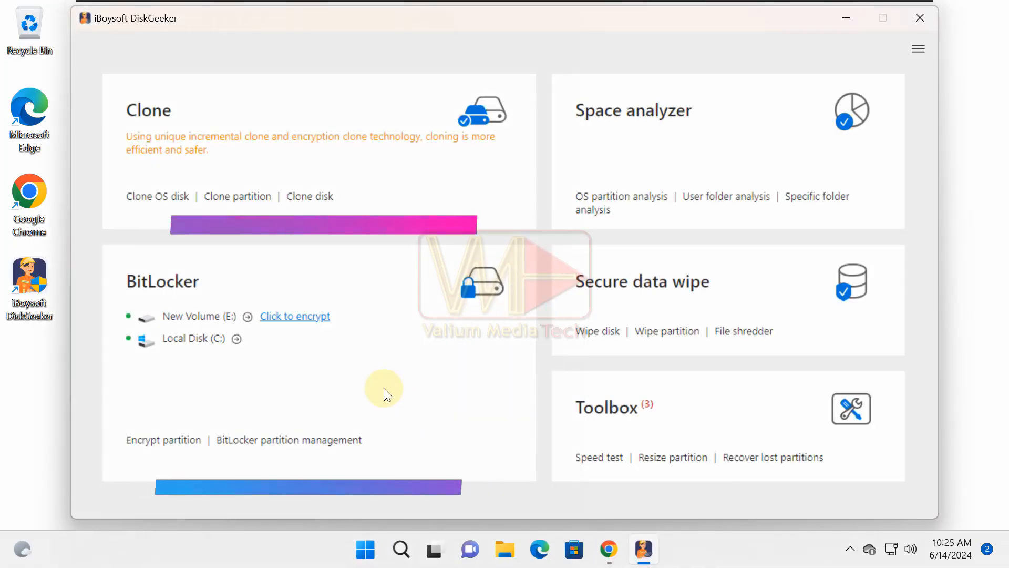
pyautogui.click(153, 447)
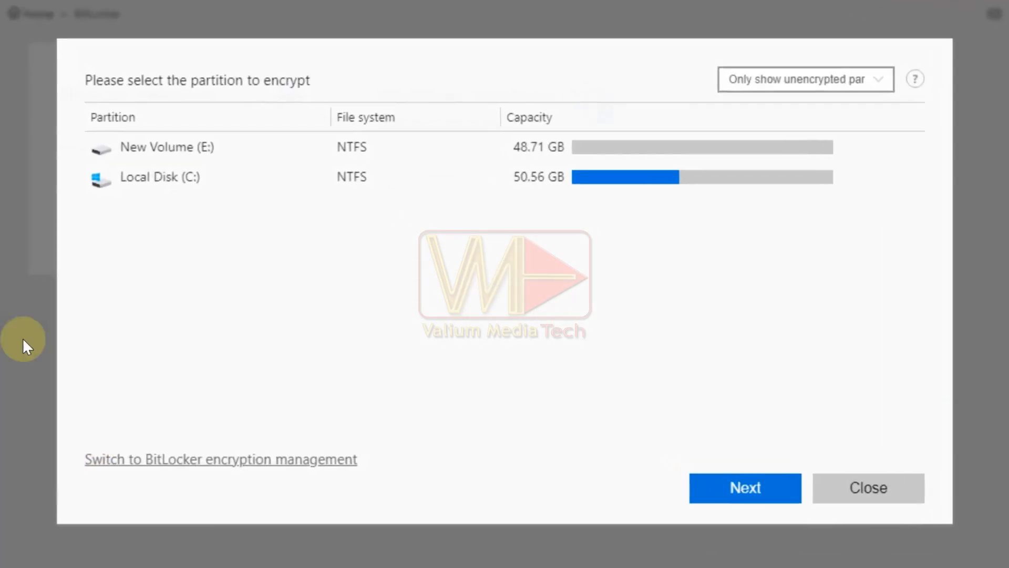
pyautogui.click(239, 164)
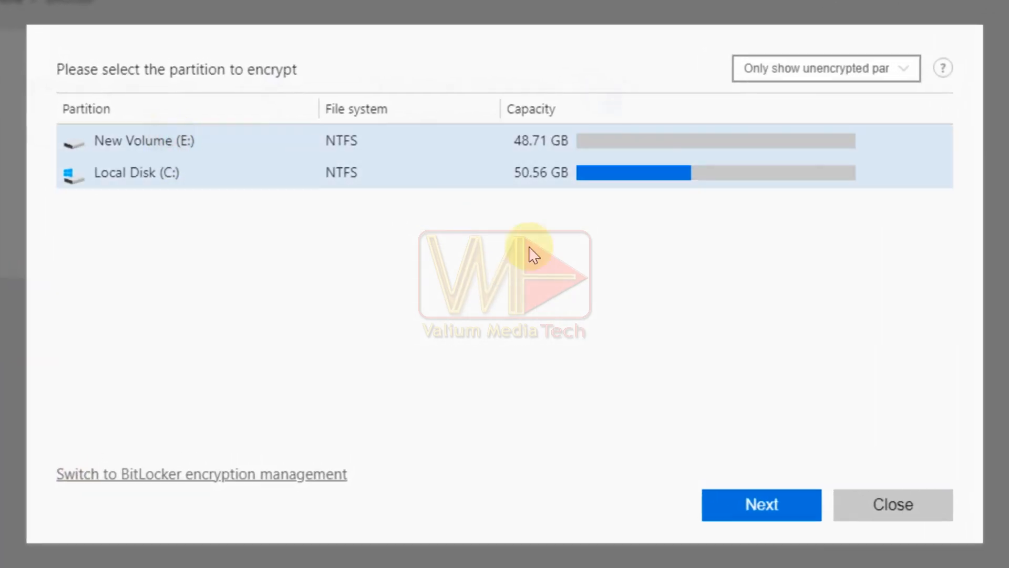
pyautogui.click(747, 505)
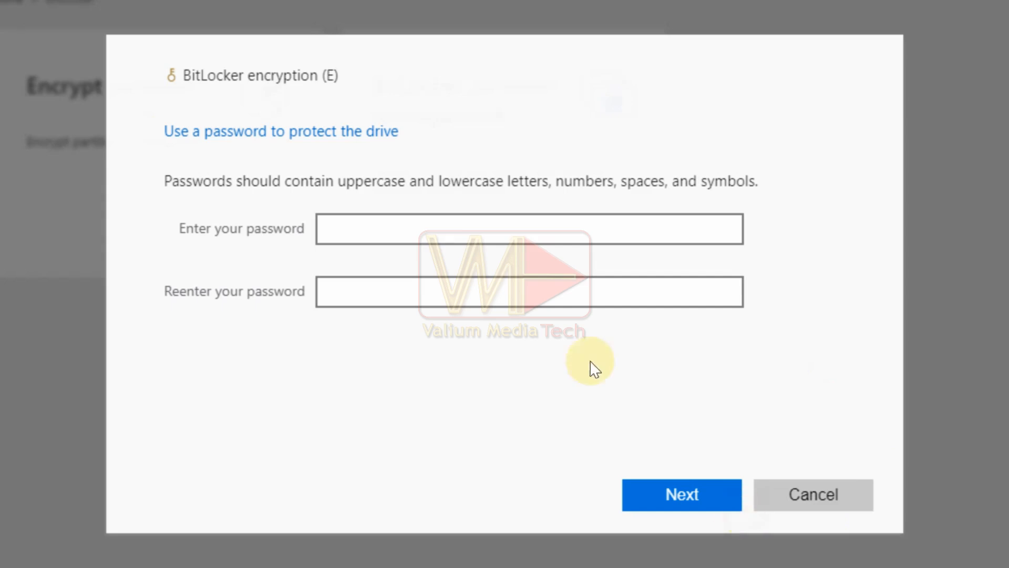
# Step: Enter the drive protection password in both password fields and continue
pyautogui.click(458, 238)
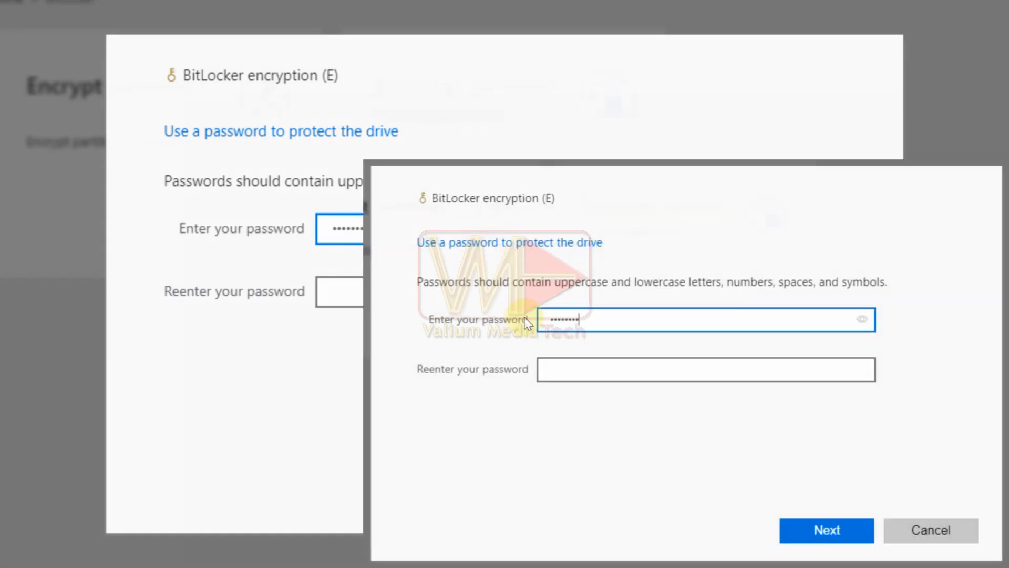
pyautogui.write('12')
pyautogui.click(573, 374)
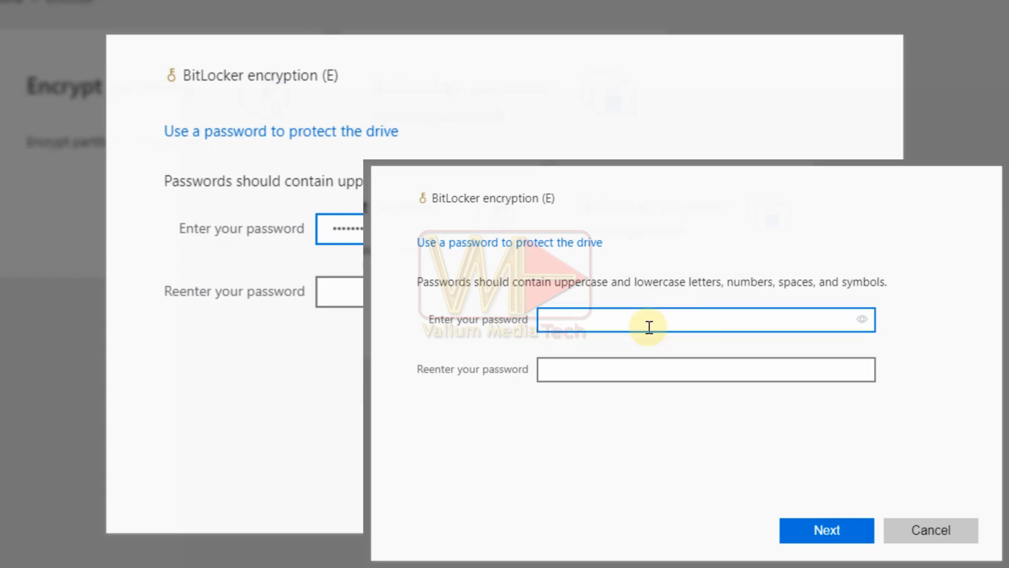
pyautogui.click(648, 362)
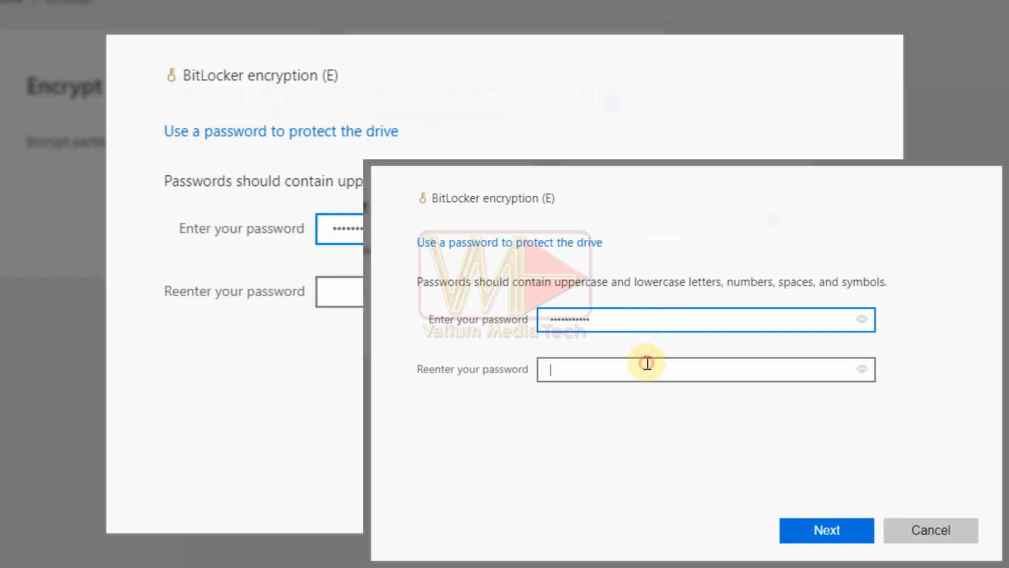
pyautogui.write('123456789')
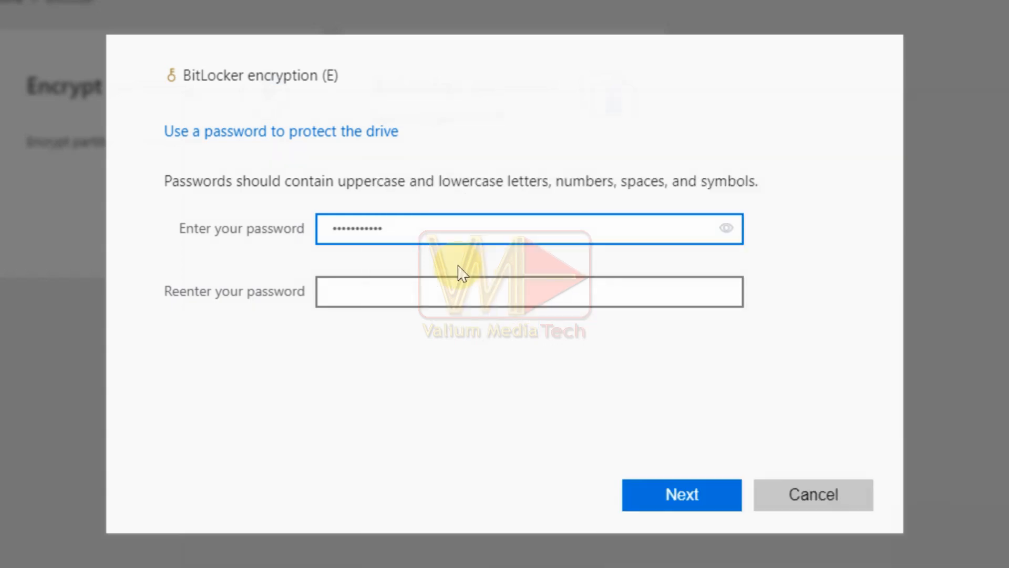
pyautogui.click(455, 284)
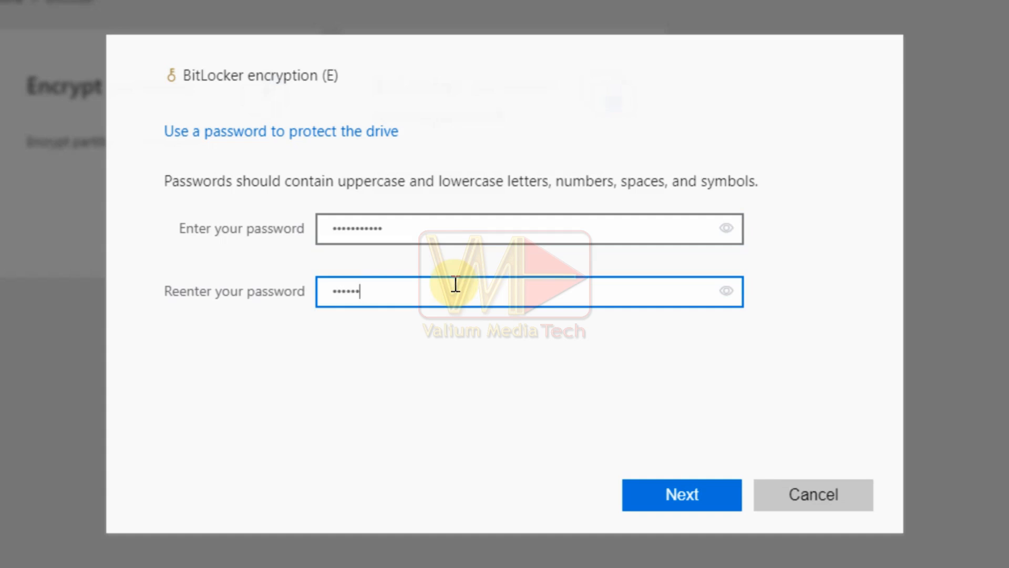
pyautogui.click(677, 493)
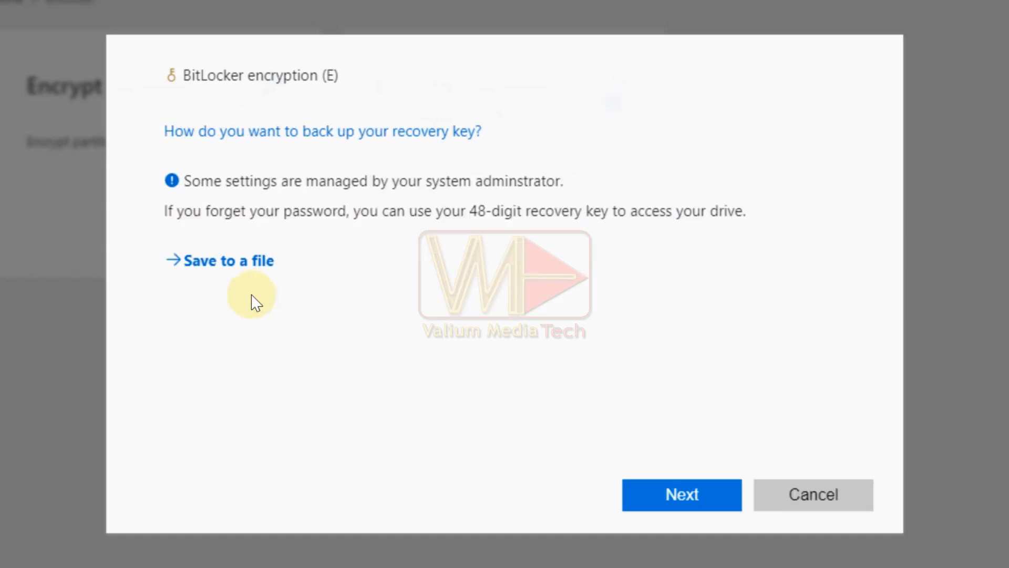
# Step: Save the BitLocker recovery key to a file in C:\ and continue
pyautogui.click(241, 260)
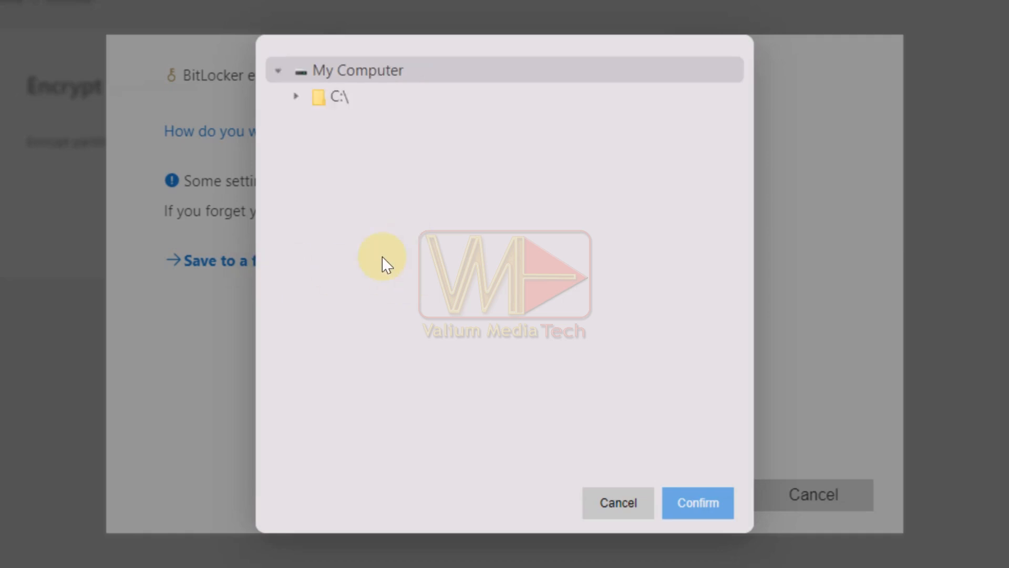
pyautogui.click(317, 95)
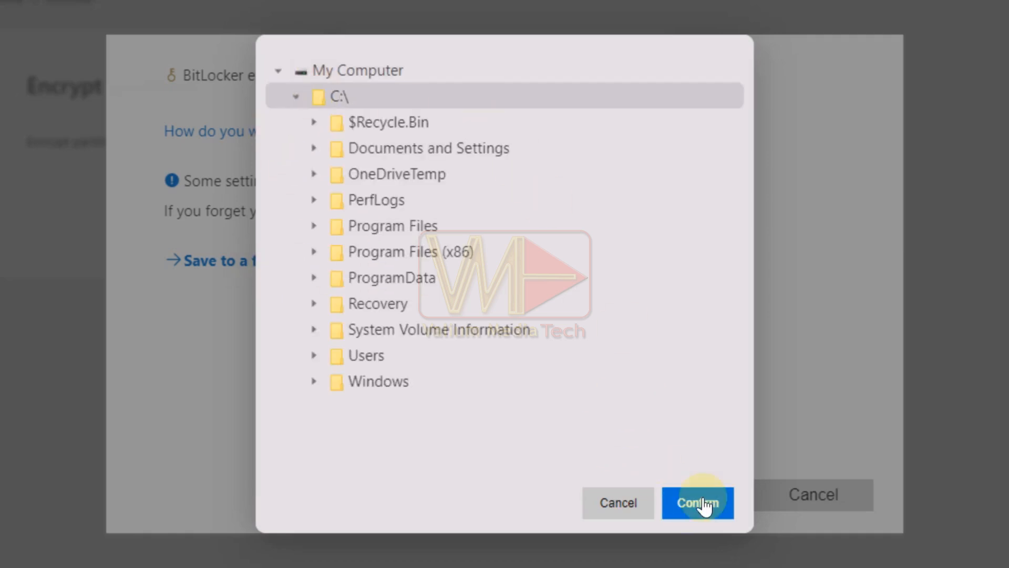
pyautogui.click(705, 503)
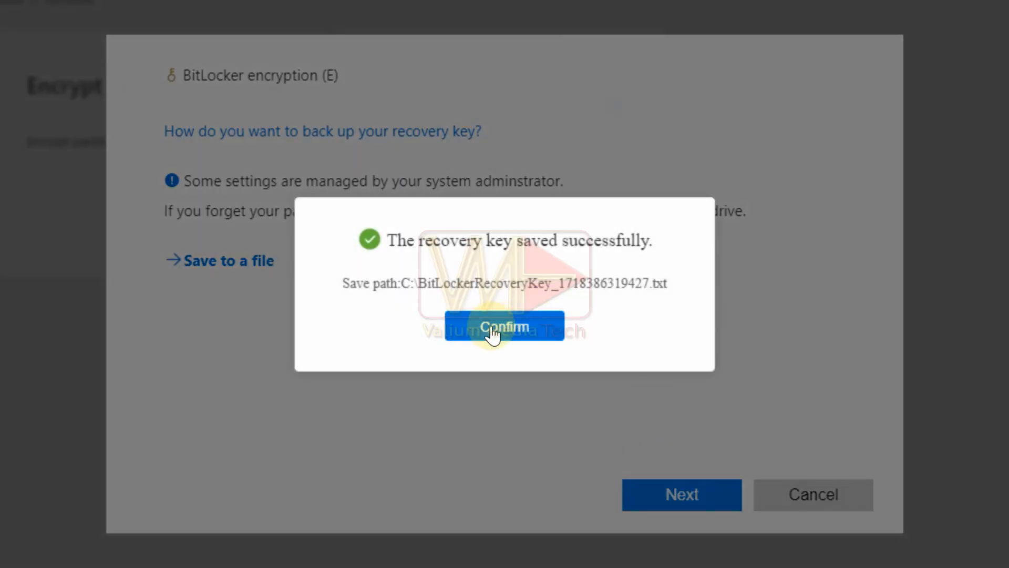
pyautogui.click(492, 331)
pyautogui.click(672, 497)
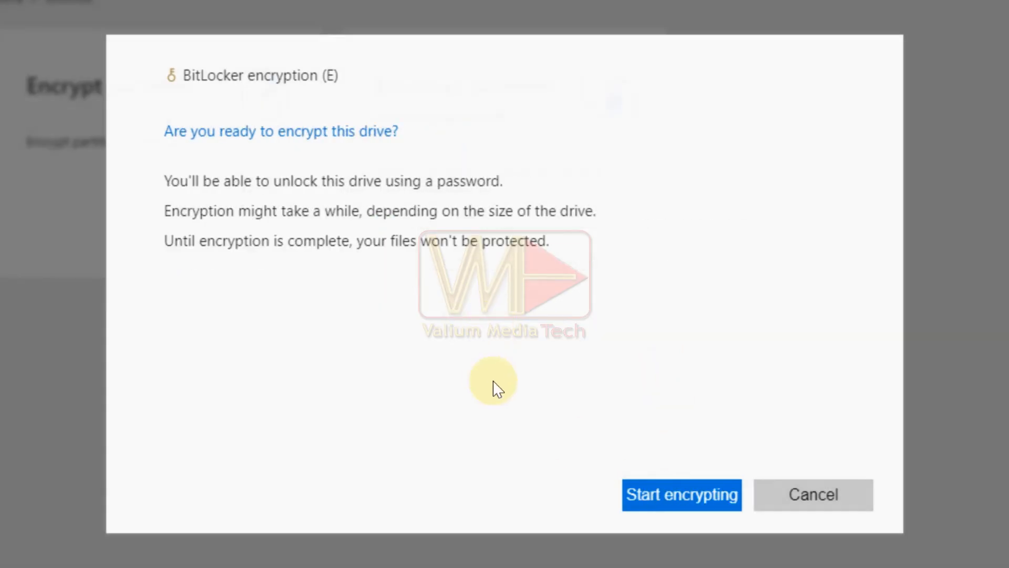
# Step: Start encrypting drive E and close the completion dialog
pyautogui.click(674, 491)
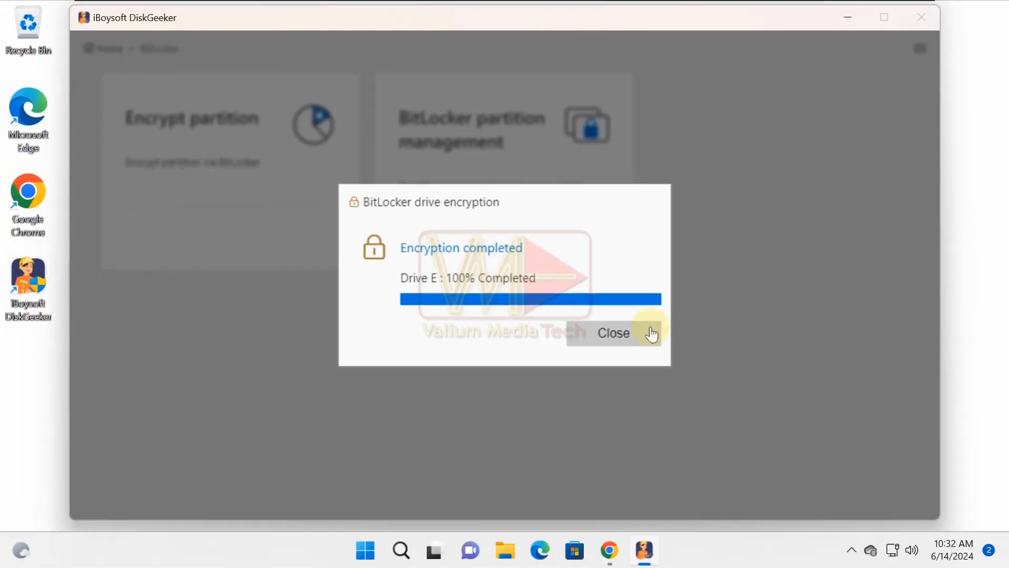
pyautogui.click(608, 337)
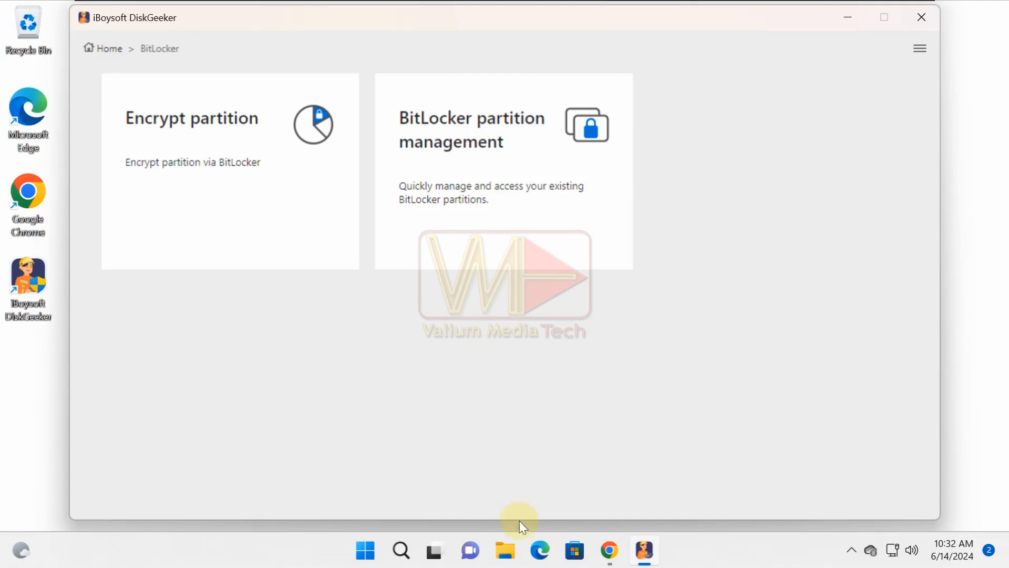
# Step: Open This PC in File Explorer to check the New Volume (E:) drive
pyautogui.click(505, 558)
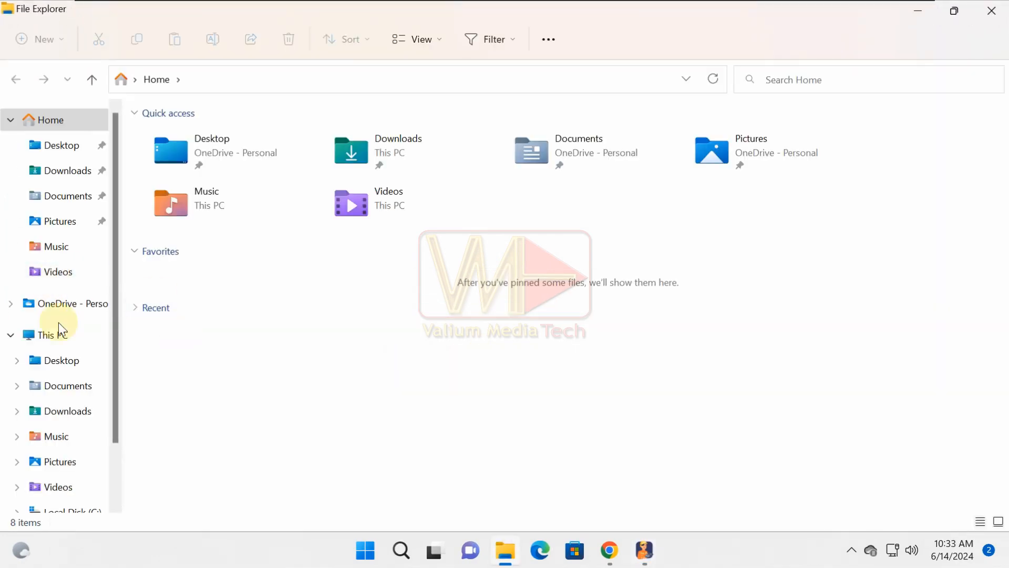
pyautogui.click(56, 333)
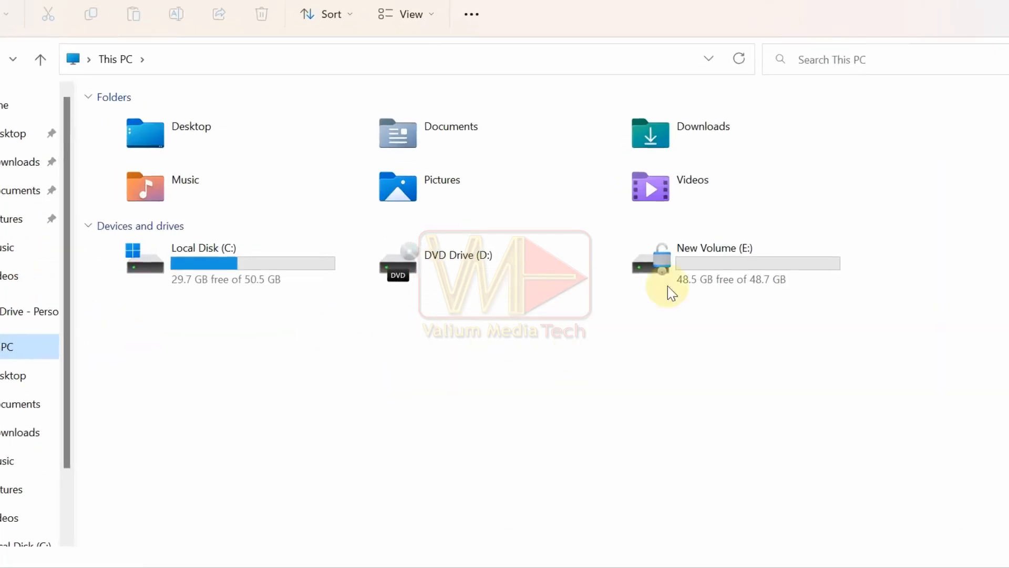
pyautogui.click(702, 276)
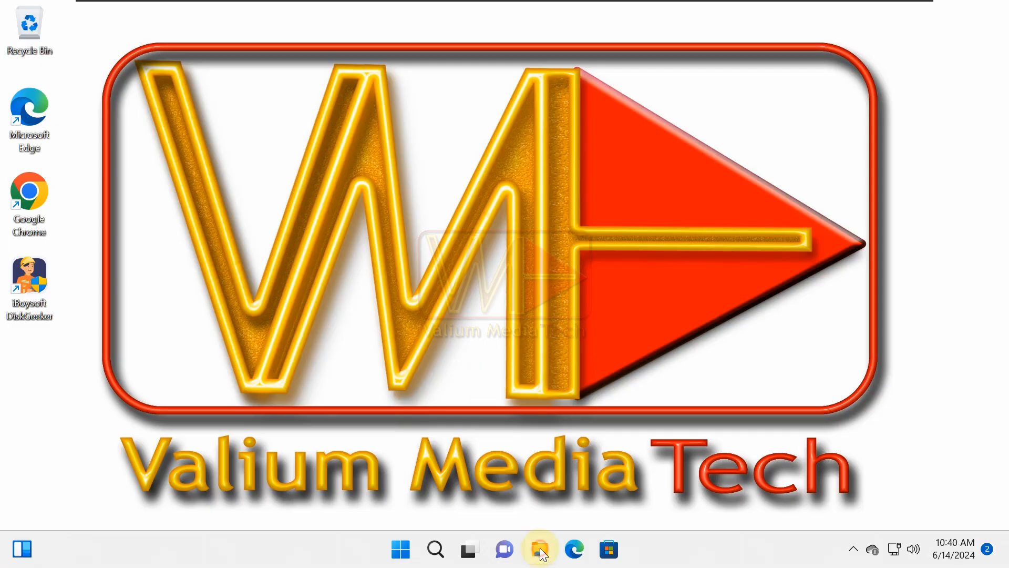
# Step: Open File Explorer and open the locked Local Disk (E:) drive
pyautogui.click(540, 549)
pyautogui.click(667, 270)
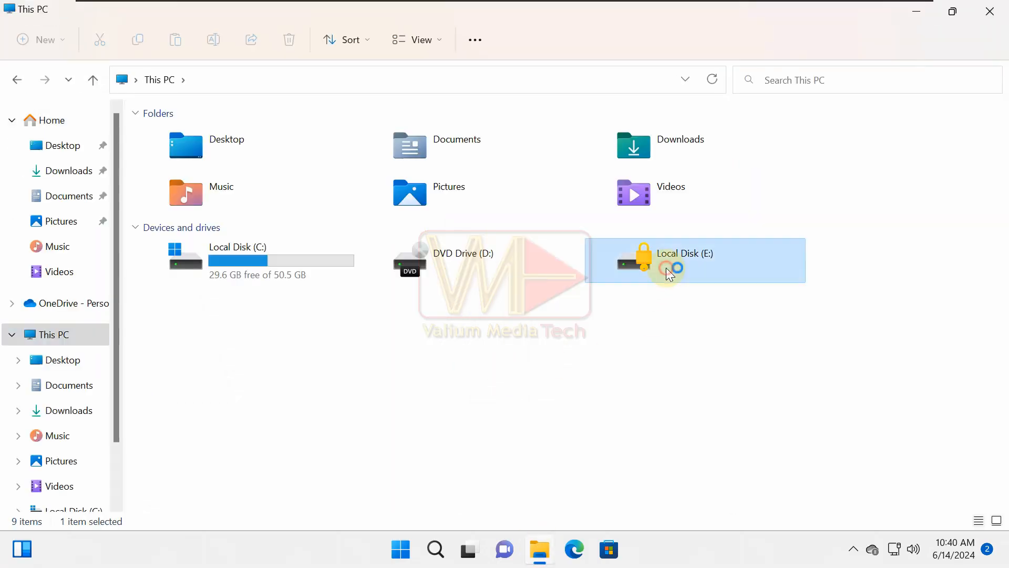
pyautogui.doubleClick(667, 270)
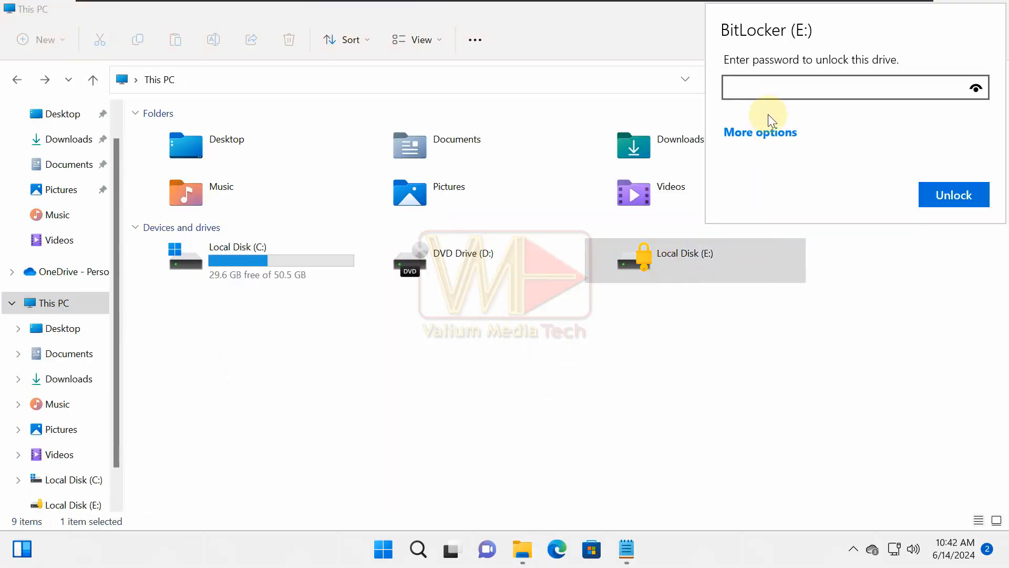
# Step: Unlock drive E: by pasting the BitLocker recovery key, then open the unlocked drive
pyautogui.click(761, 133)
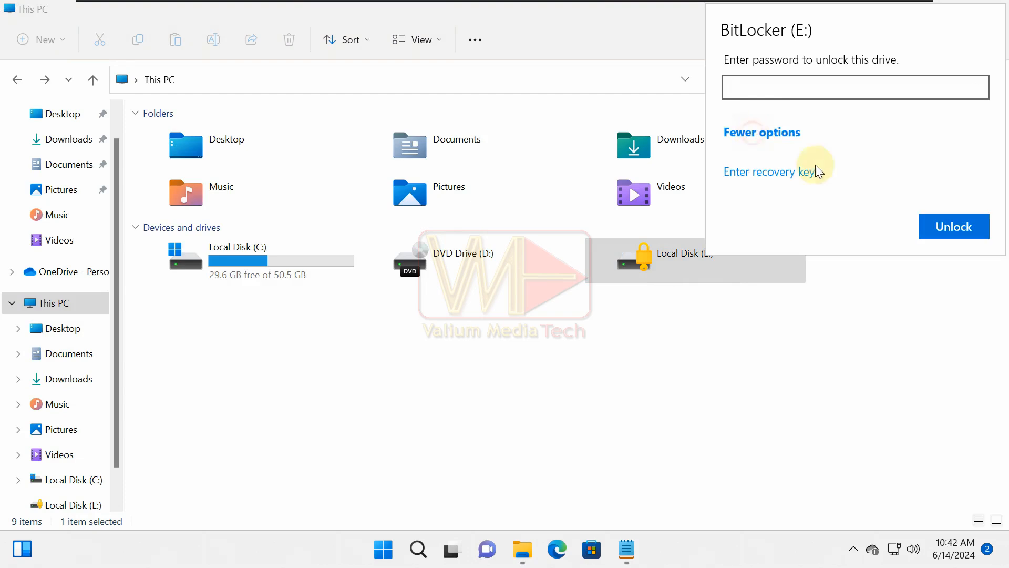
pyautogui.click(735, 173)
pyautogui.hotkey('ctrl', 'v')
pyautogui.click(954, 170)
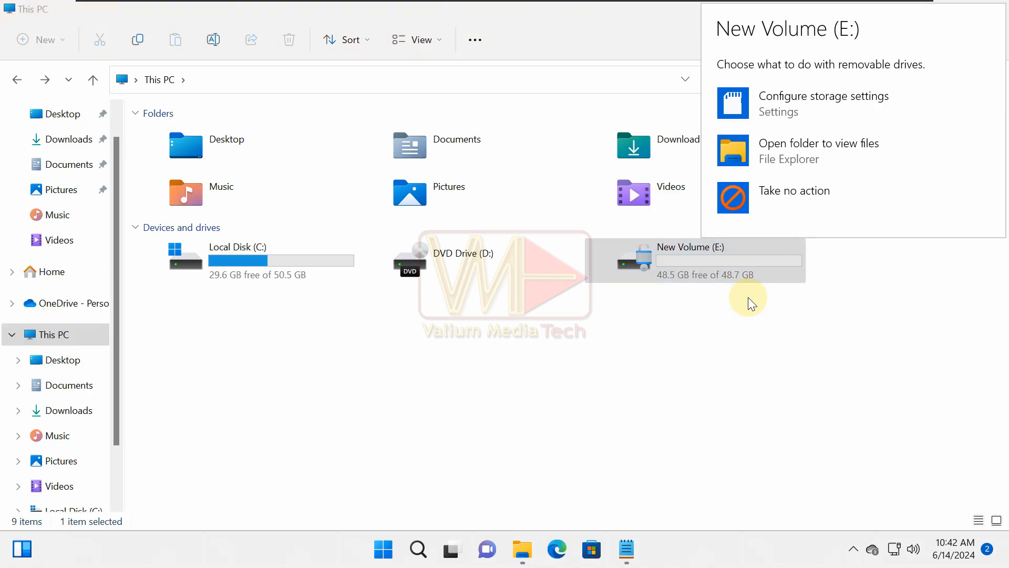
pyautogui.doubleClick(670, 266)
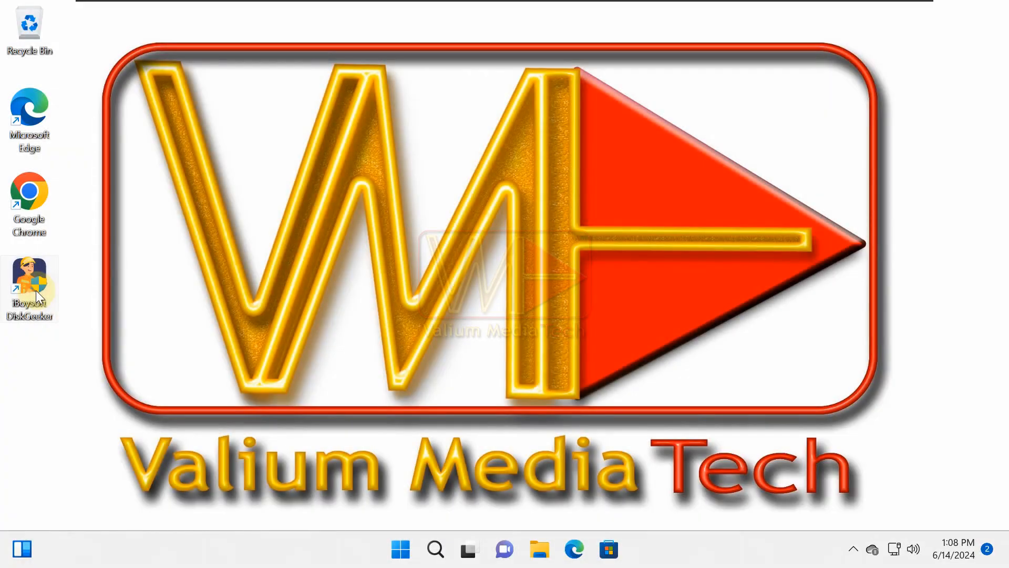
# Step: Launch DiskGeeker from the desktop and start Encrypt partition for another partition
pyautogui.click(166, 370)
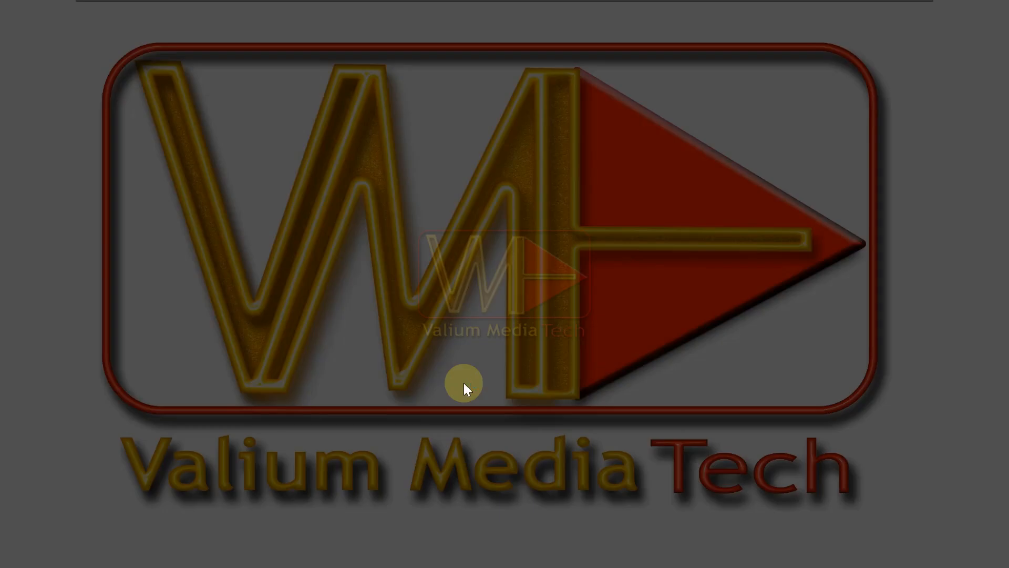
pyautogui.click(435, 409)
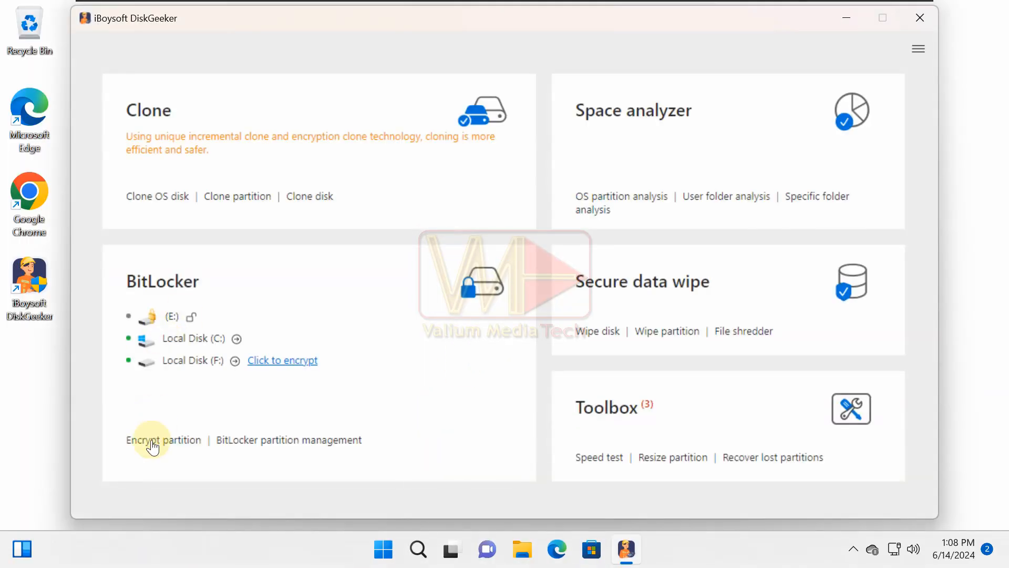
pyautogui.click(151, 441)
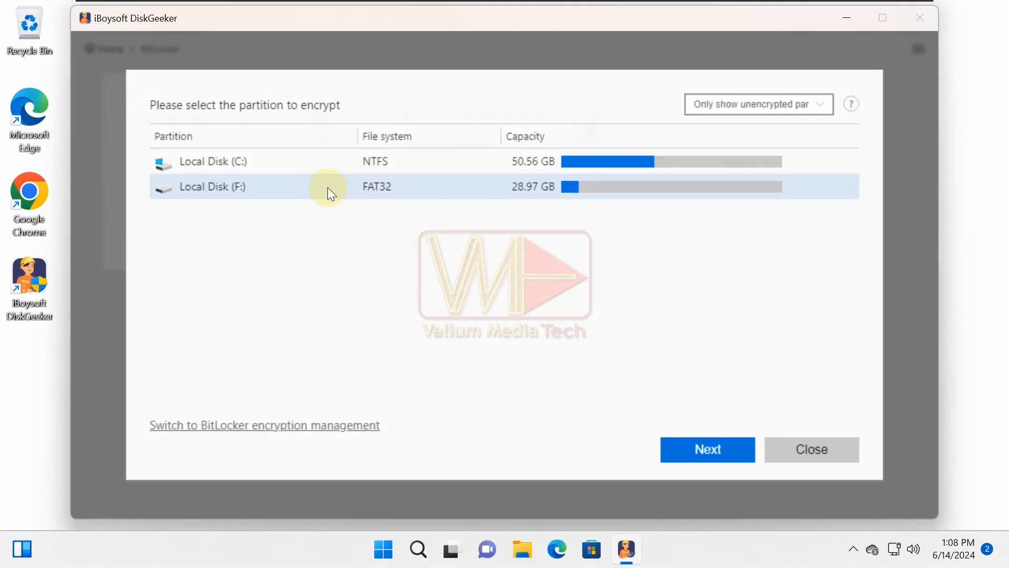
# Step: Choose Local Disk (F:) for encryption and protect it with a password entered in both password fields
pyautogui.click(708, 449)
pyautogui.click(376, 231)
pyautogui.hotkey('ctrl', 'v')
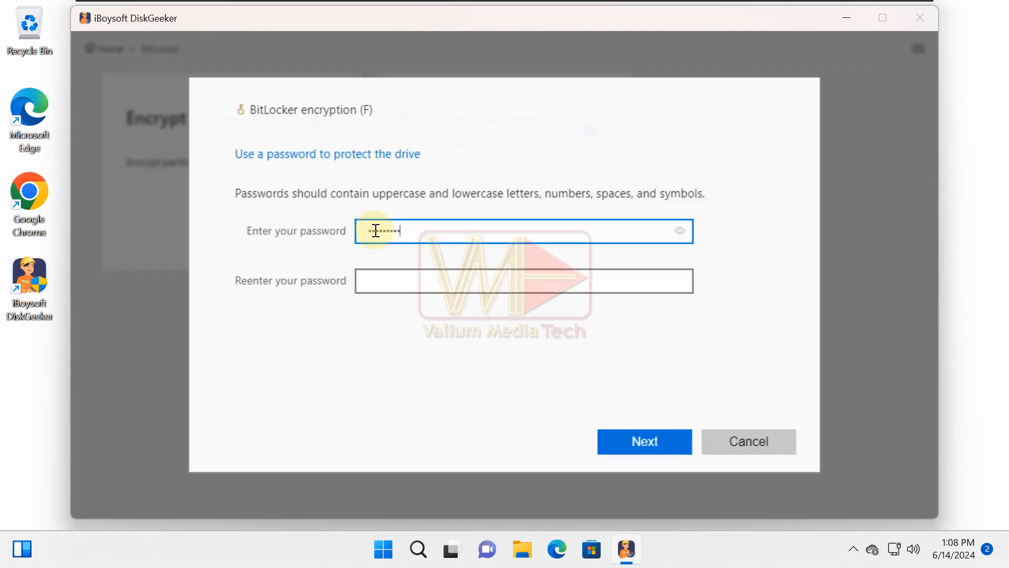
pyautogui.click(396, 280)
pyautogui.hotkey('ctrl', 'v')
pyautogui.click(662, 449)
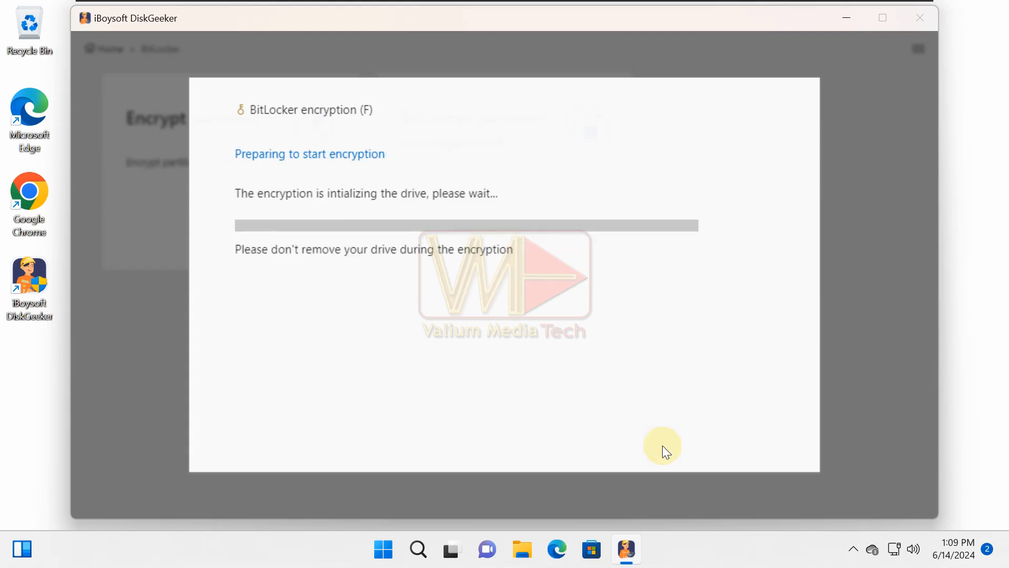
# Step: Back up the recovery key by saving it to a file in C:\ and confirm
pyautogui.click(302, 257)
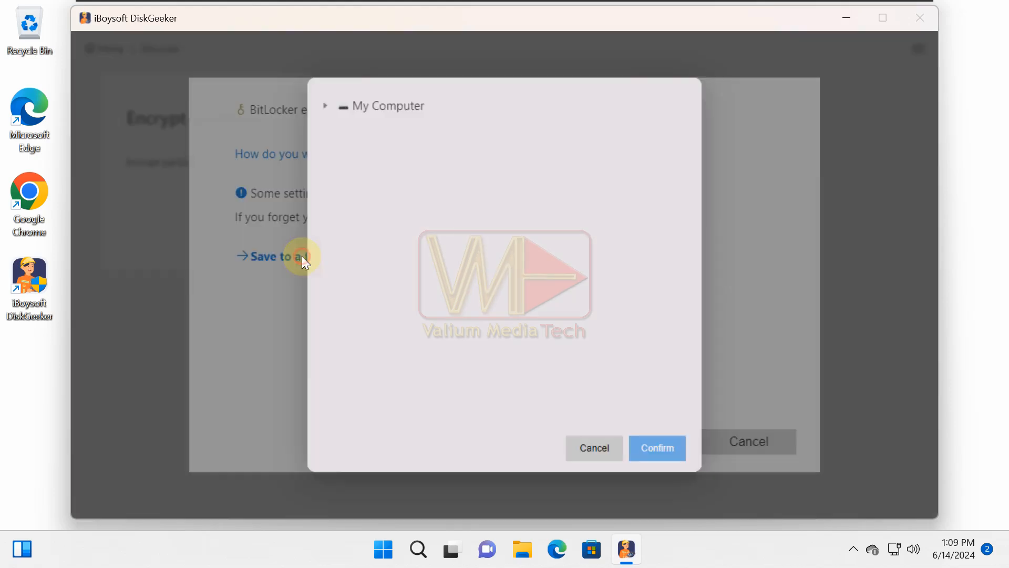
pyautogui.click(324, 106)
pyautogui.click(339, 127)
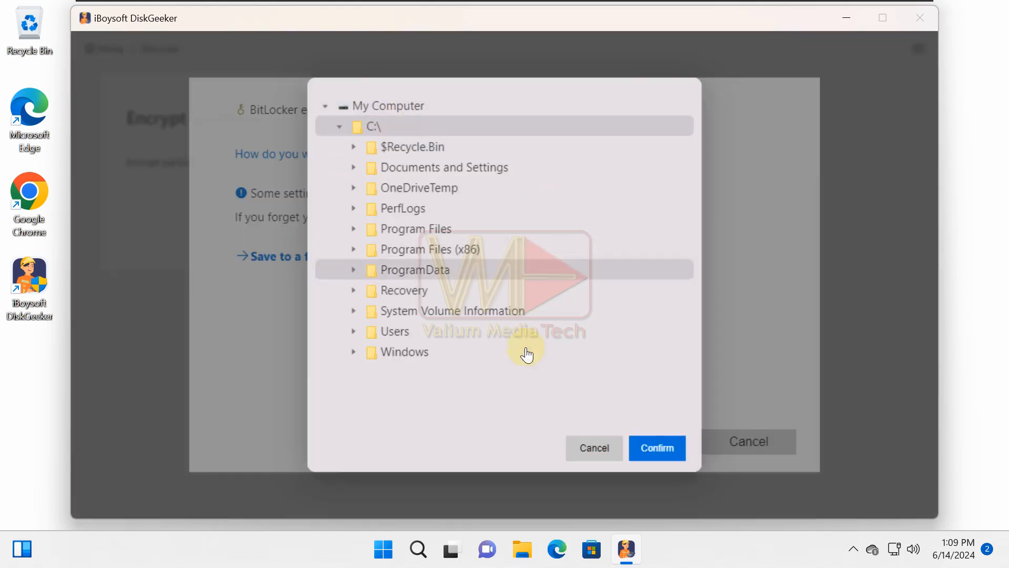
pyautogui.click(643, 447)
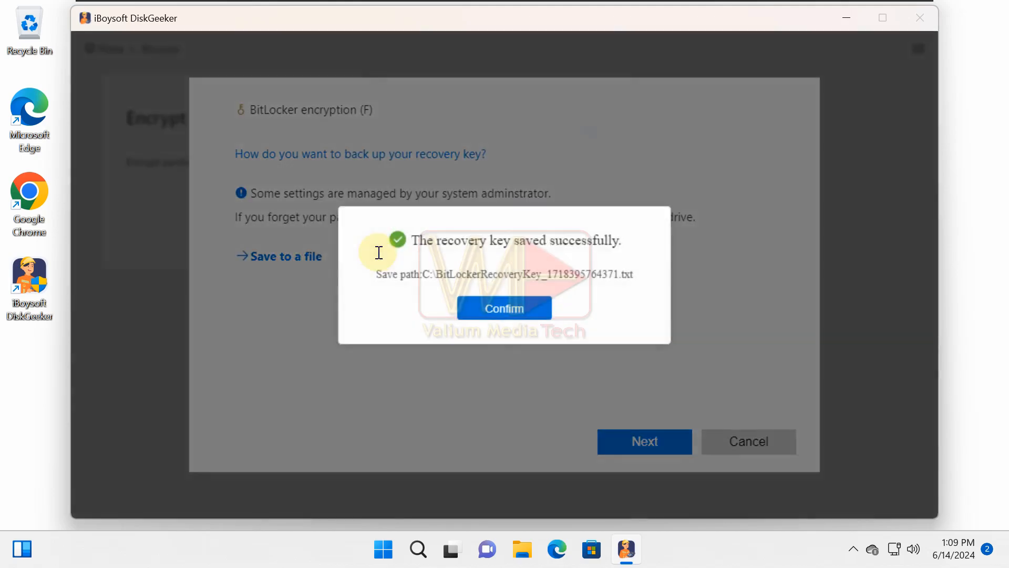
pyautogui.click(516, 315)
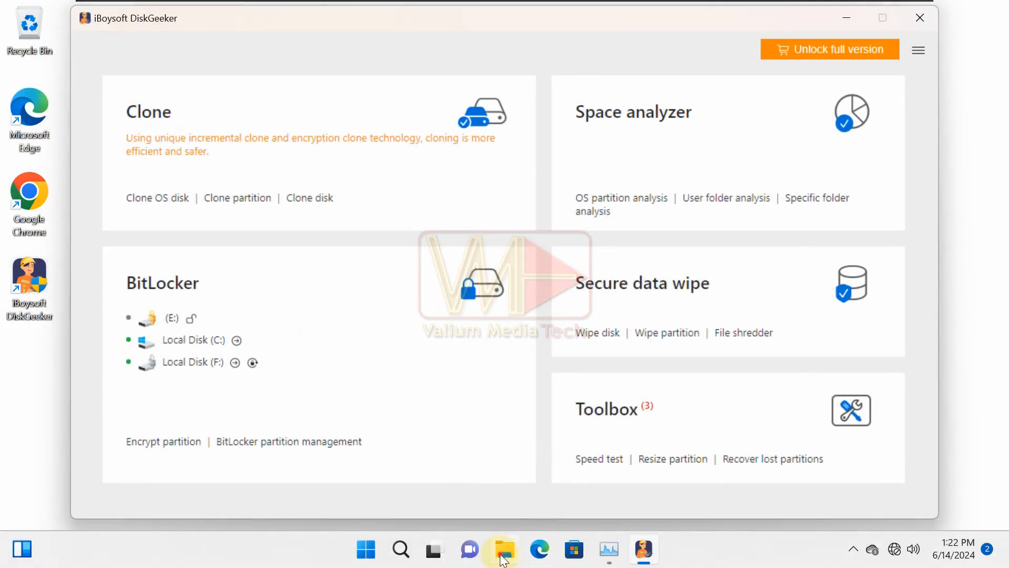
# Step: Open File Explorer and try to unlock USB Drive (F:) by entering its BitLocker password
pyautogui.click(504, 549)
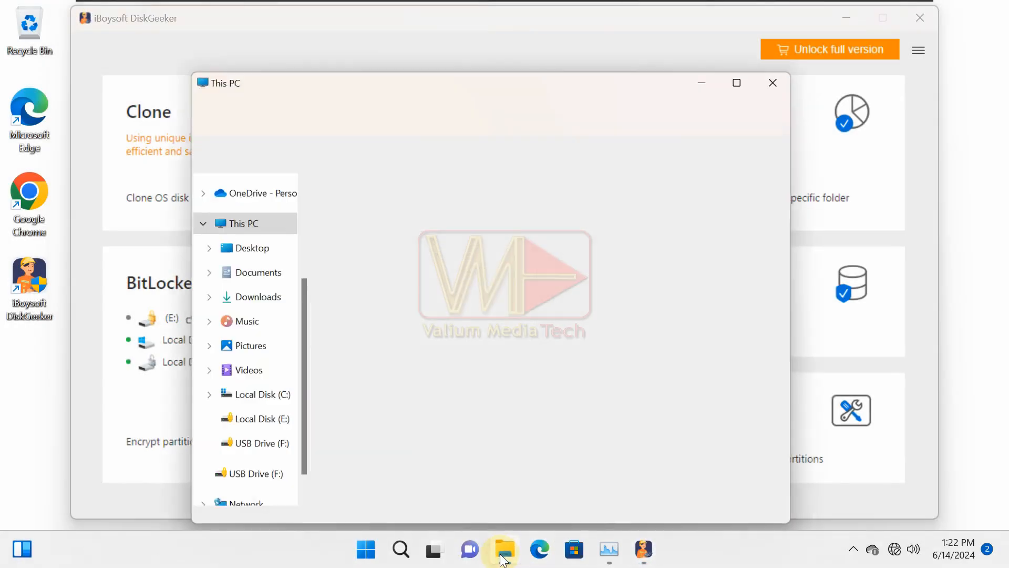
pyautogui.click(541, 465)
pyautogui.doubleClick(649, 425)
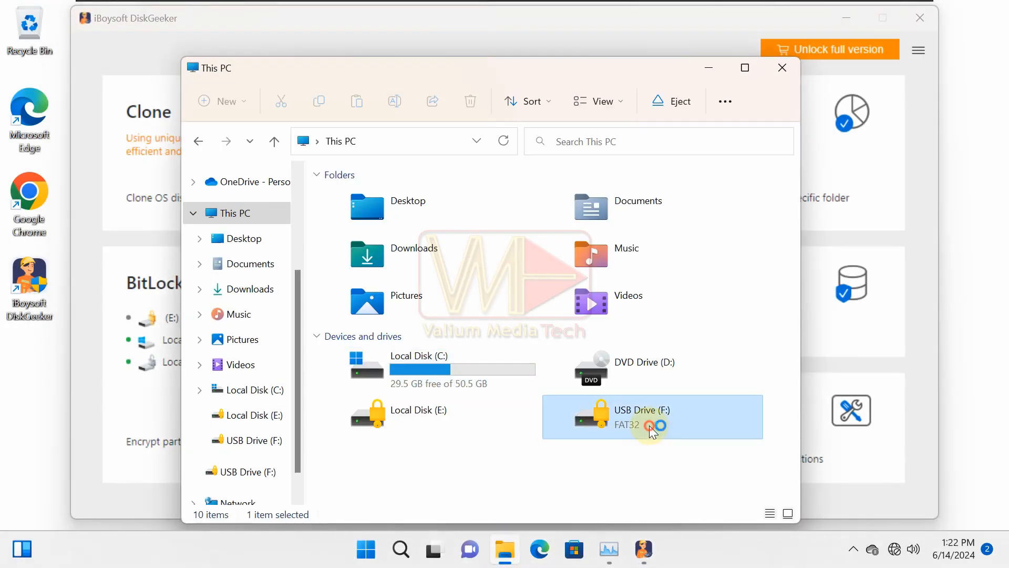
pyautogui.write('•••••••••••')
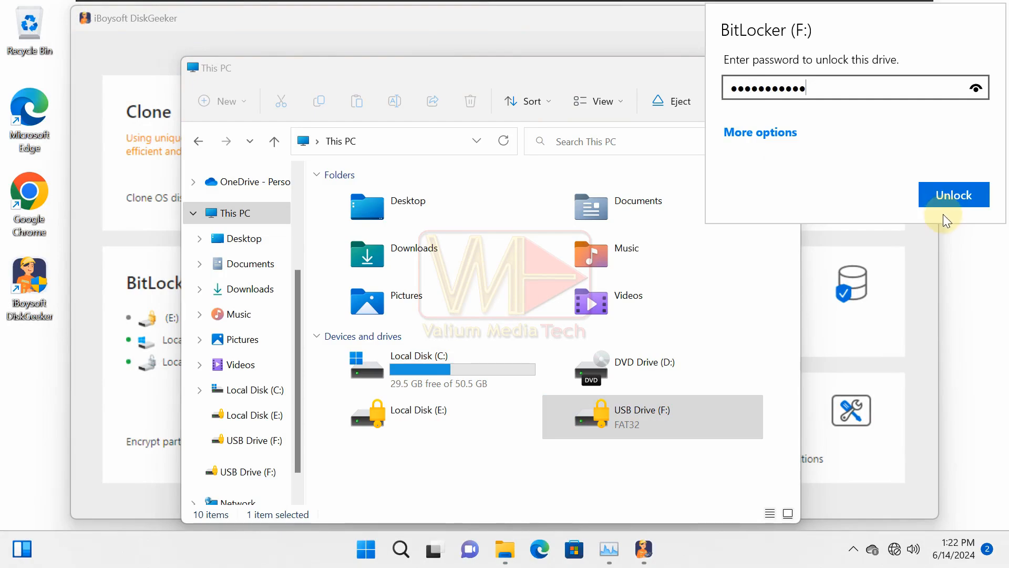
pyautogui.click(944, 202)
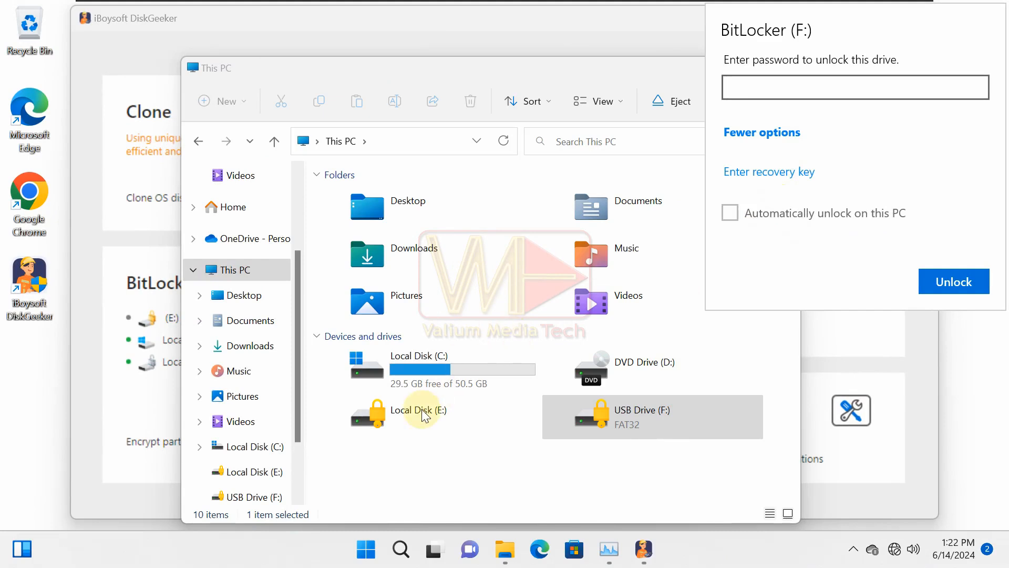
# Step: Open the saved BitLockerRecoveryKey text file on Local Disk (C:) and copy the recovery key
pyautogui.doubleClick(446, 380)
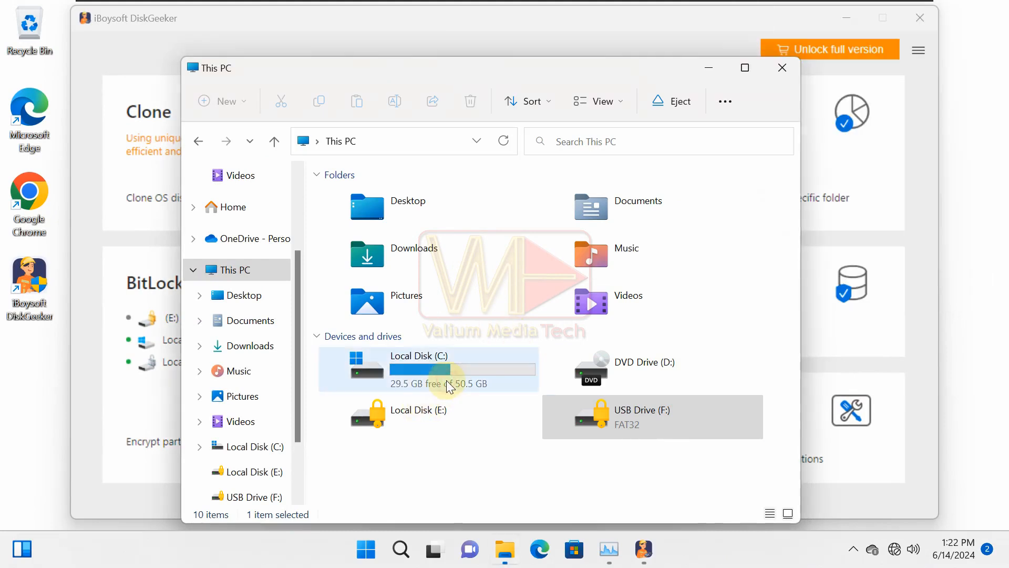
pyautogui.doubleClick(396, 348)
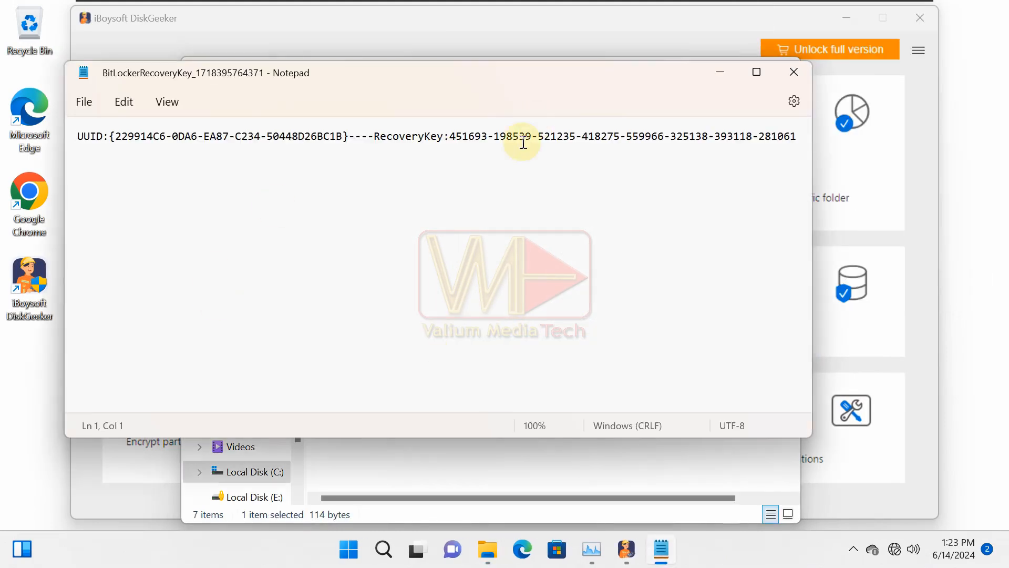
pyautogui.moveTo(450, 136); pyautogui.dragTo(798, 138)
pyautogui.rightClick(750, 135)
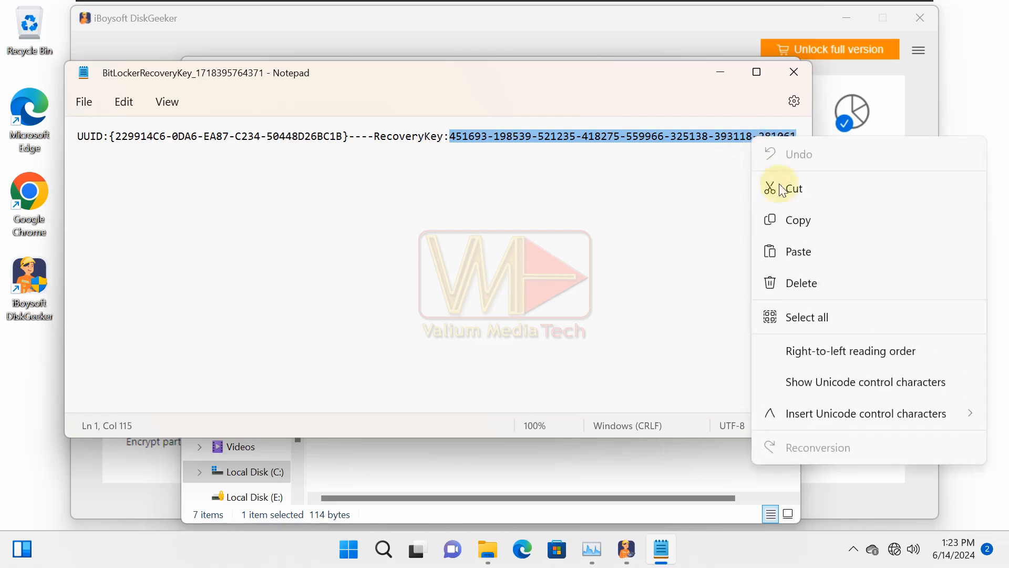
pyautogui.click(793, 221)
# Step: Return to This PC and unlock USB Drive (F:) by pasting the recovery key under More options
pyautogui.click(720, 72)
pyautogui.click(235, 320)
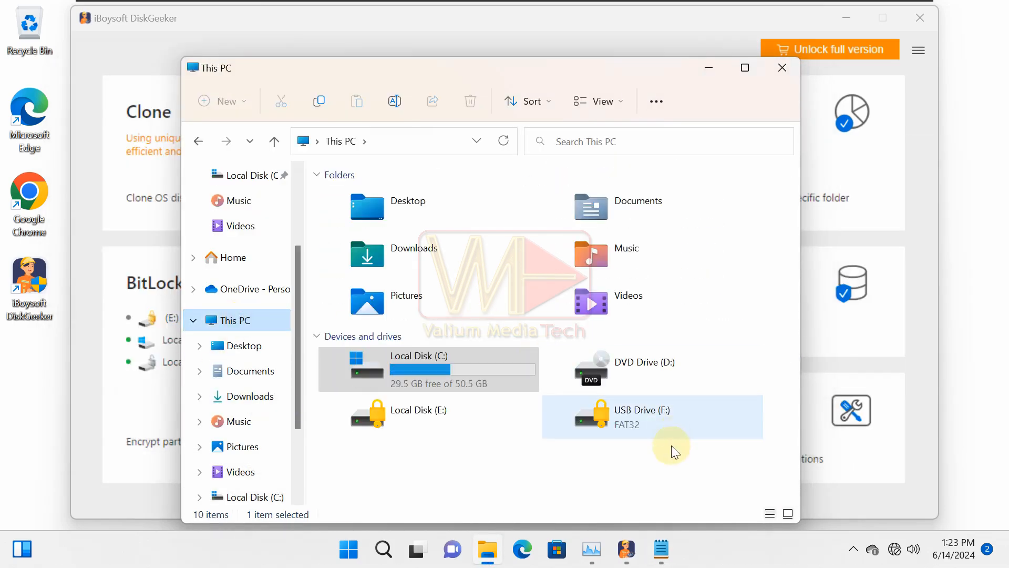
pyautogui.click(631, 426)
pyautogui.doubleClick(632, 426)
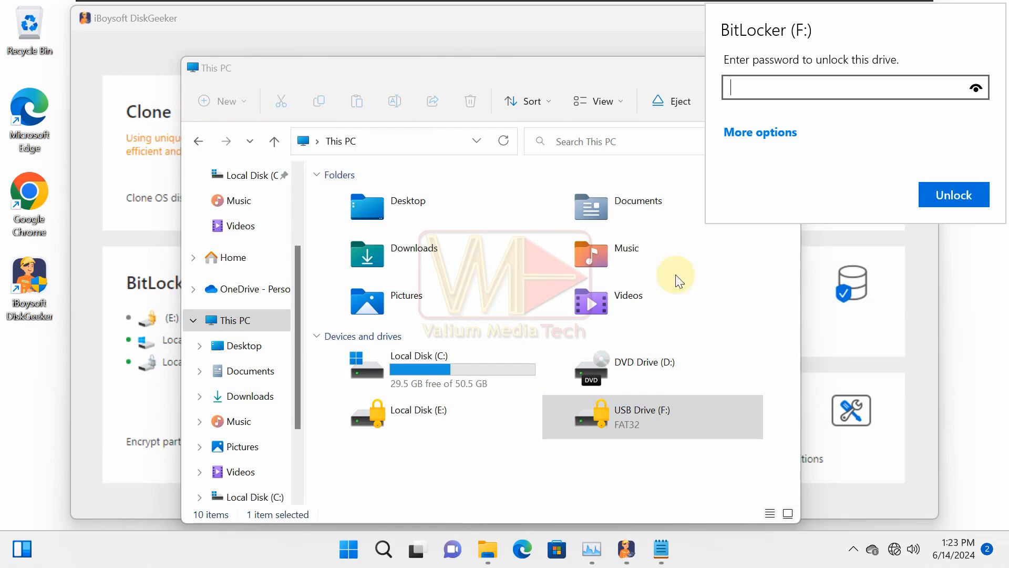
pyautogui.click(749, 132)
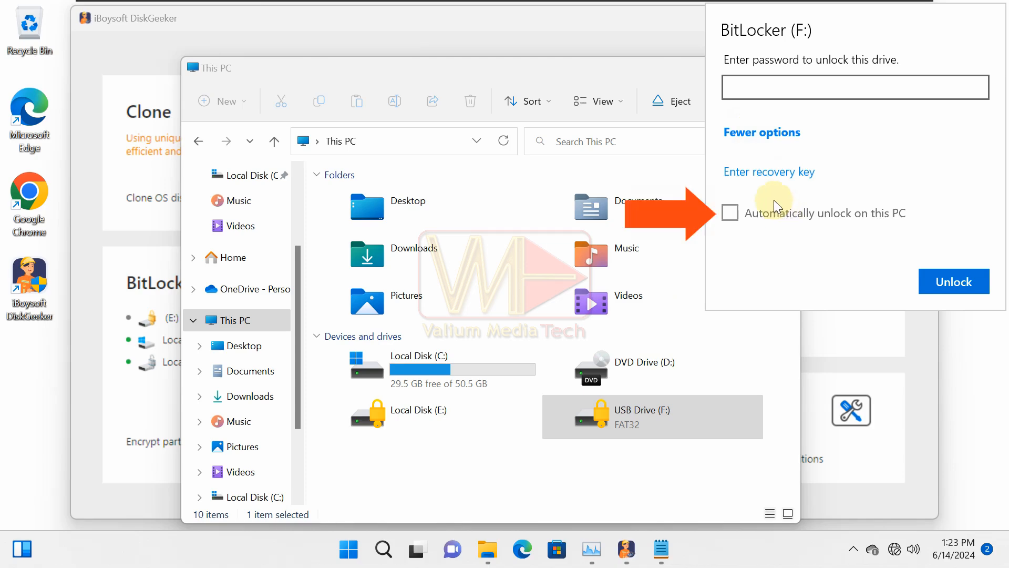
pyautogui.click(766, 171)
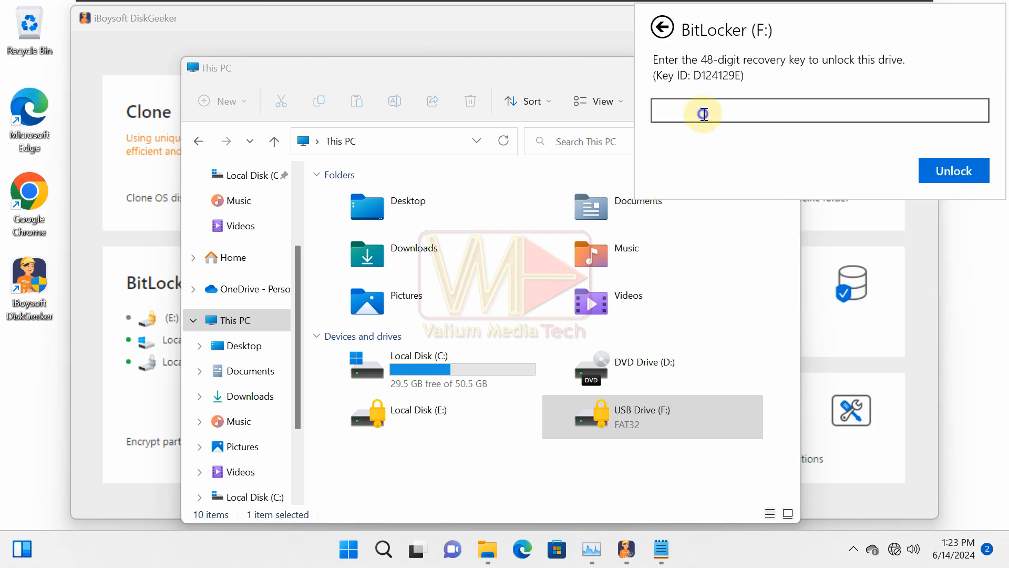
pyautogui.hotkey('ctrl', 'v')
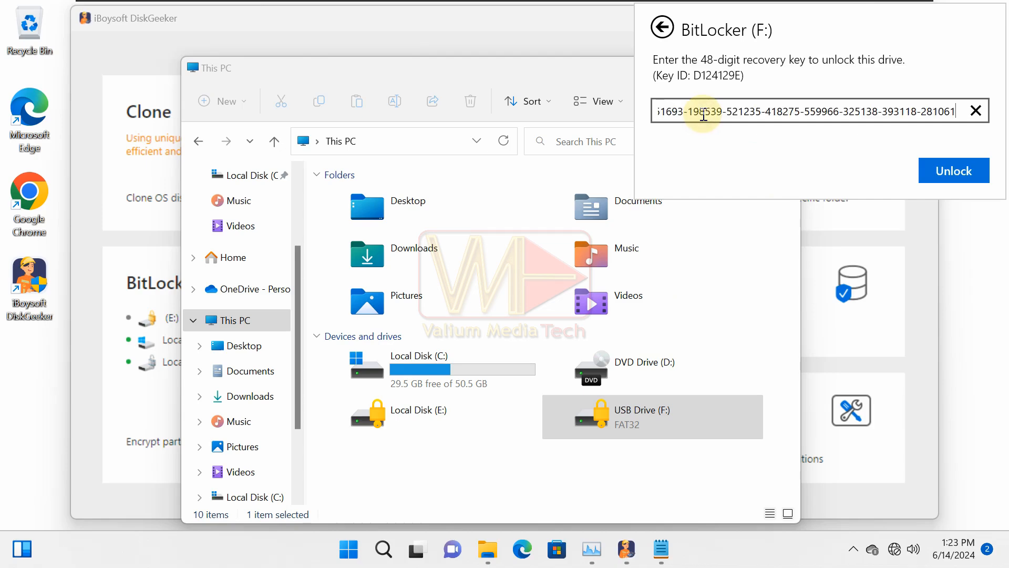
pyautogui.click(941, 172)
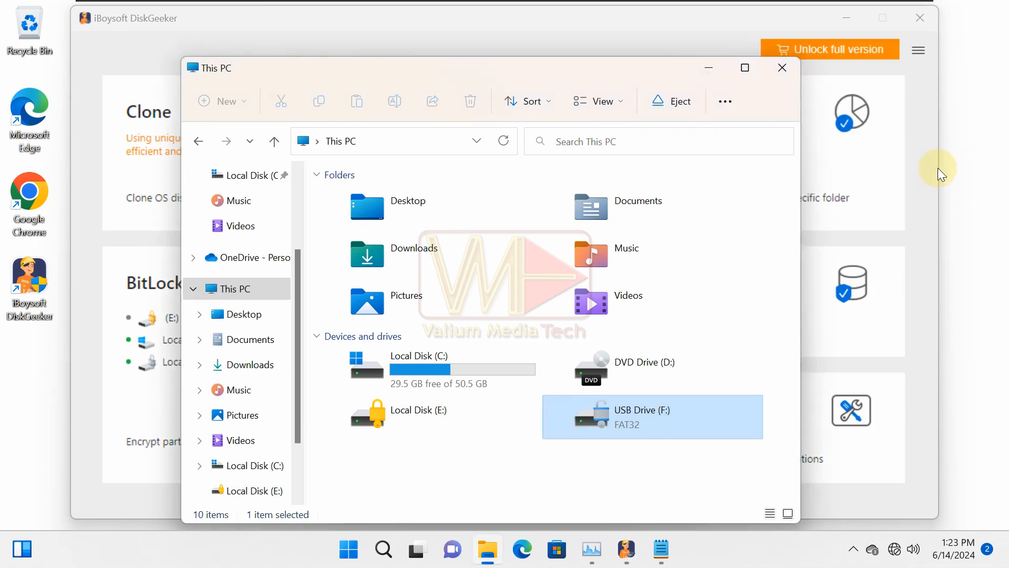
pyautogui.click(500, 496)
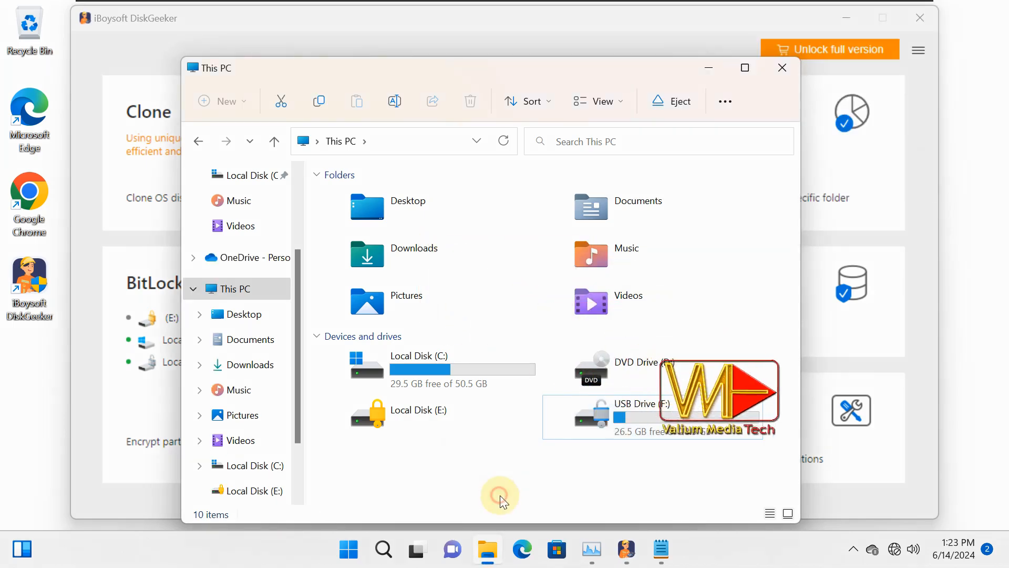